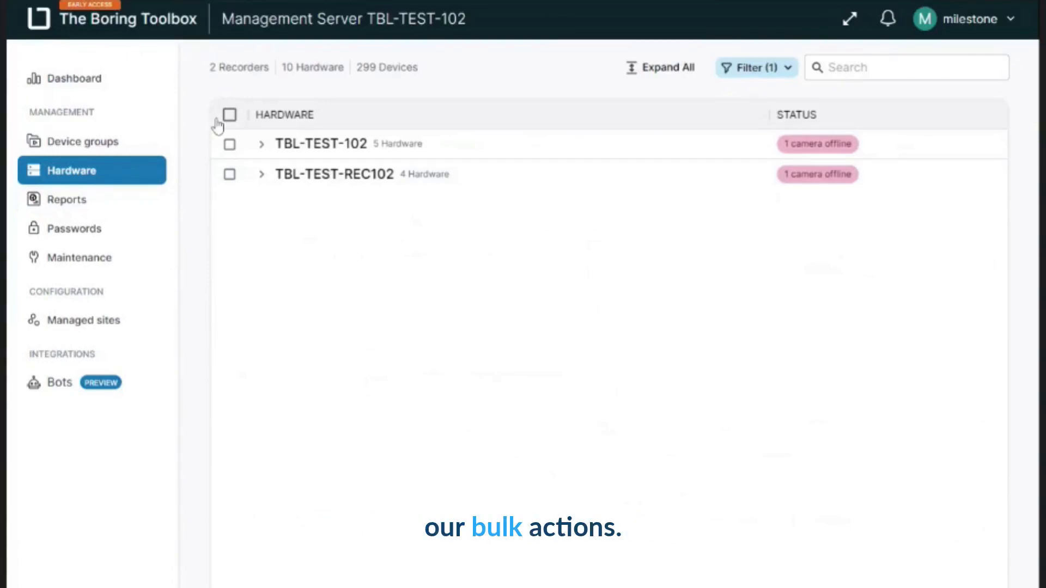
- Expand the TBL-TEST-102 recorder and its AXIS M3014 camera to examine their devices, tags and status
{"action": "left_click", "coordinate": [294, 148]}
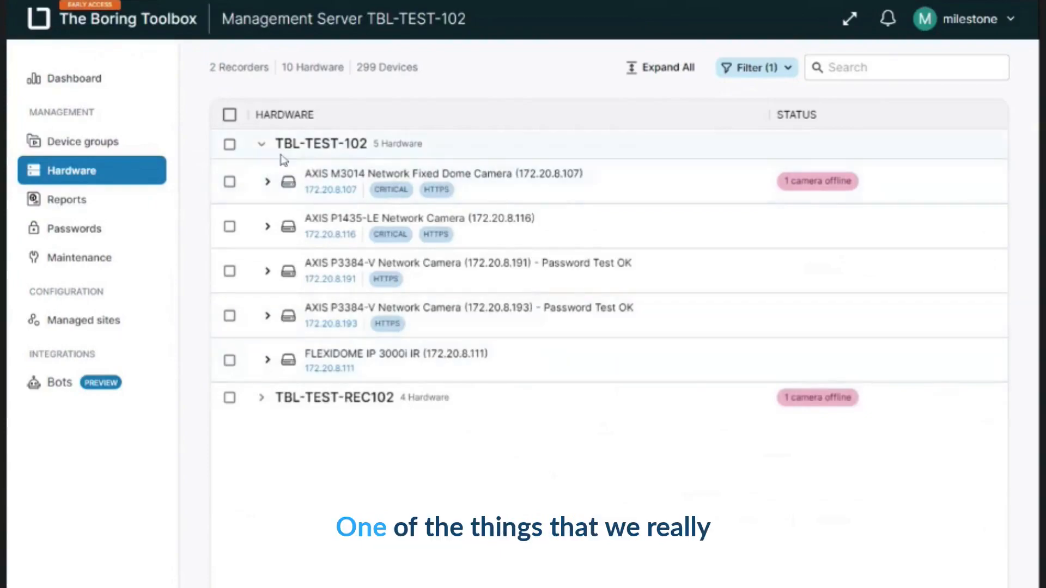
{"action": "left_click", "coordinate": [263, 147]}
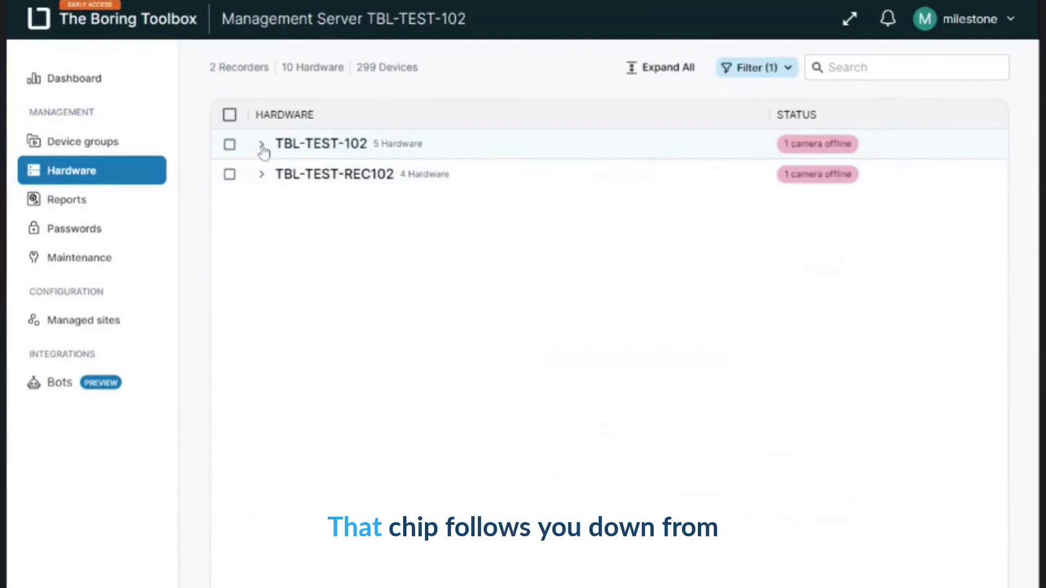
{"action": "left_click", "coordinate": [263, 147]}
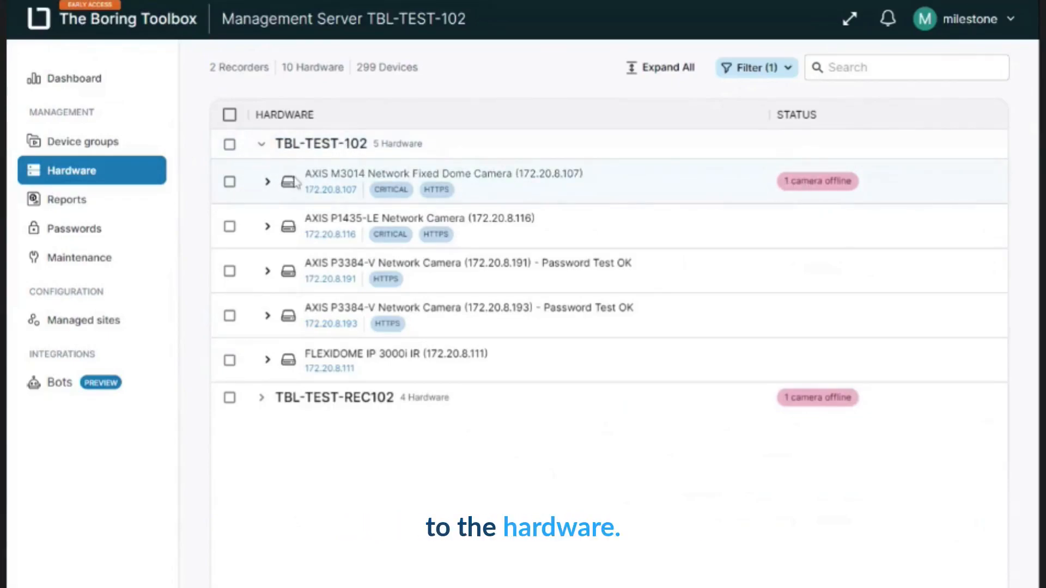
{"action": "left_click", "coordinate": [267, 182]}
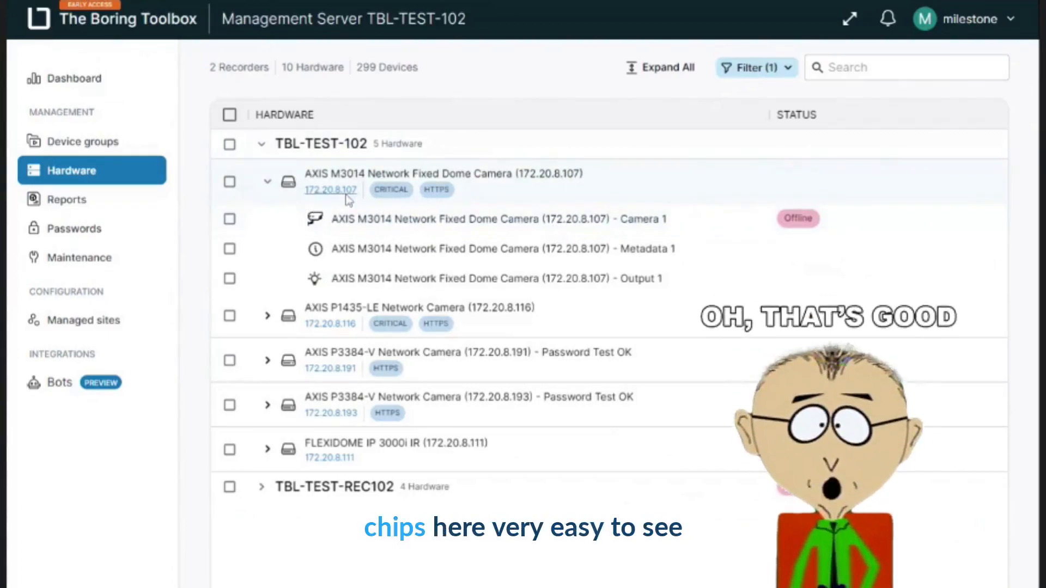
{"action": "left_click", "coordinate": [428, 193]}
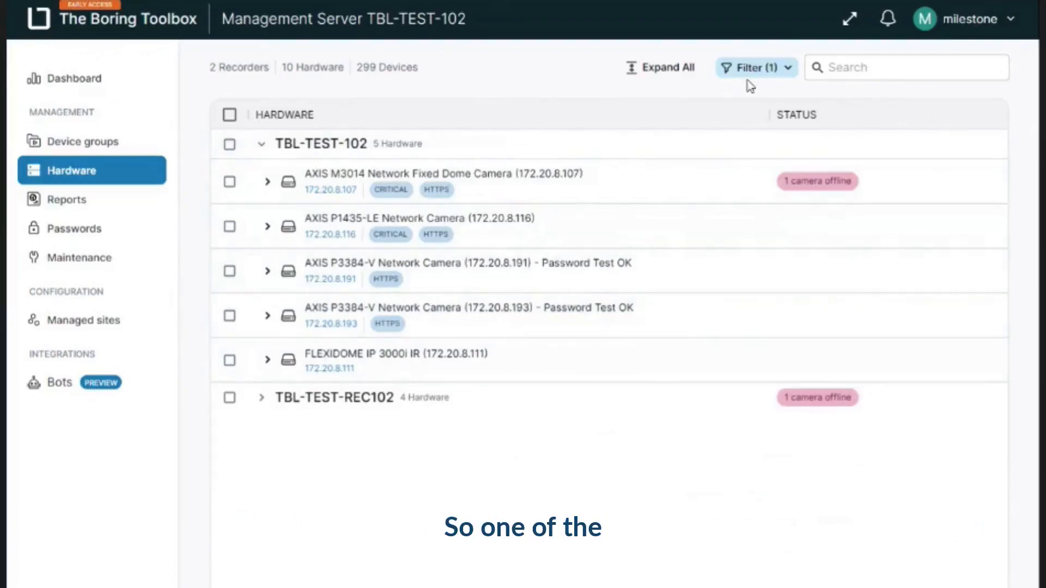
- Collapse the TBL-TEST-102 recorder and view its details, including storage, recorder status and camera status
{"action": "left_click", "coordinate": [262, 144]}
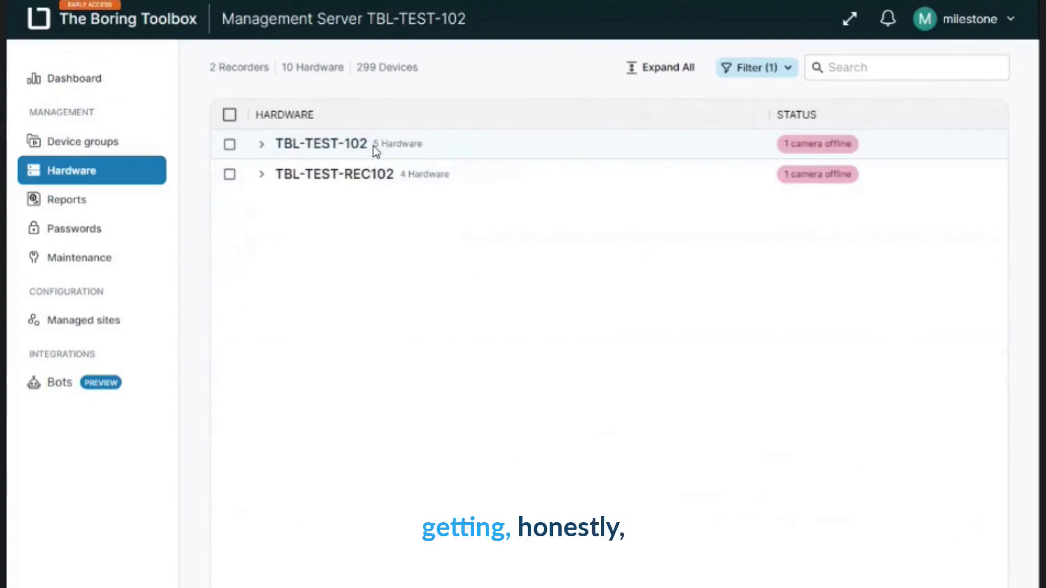
{"action": "left_click_drag", "start_coordinate": [375, 146], "coordinate": [423, 146]}
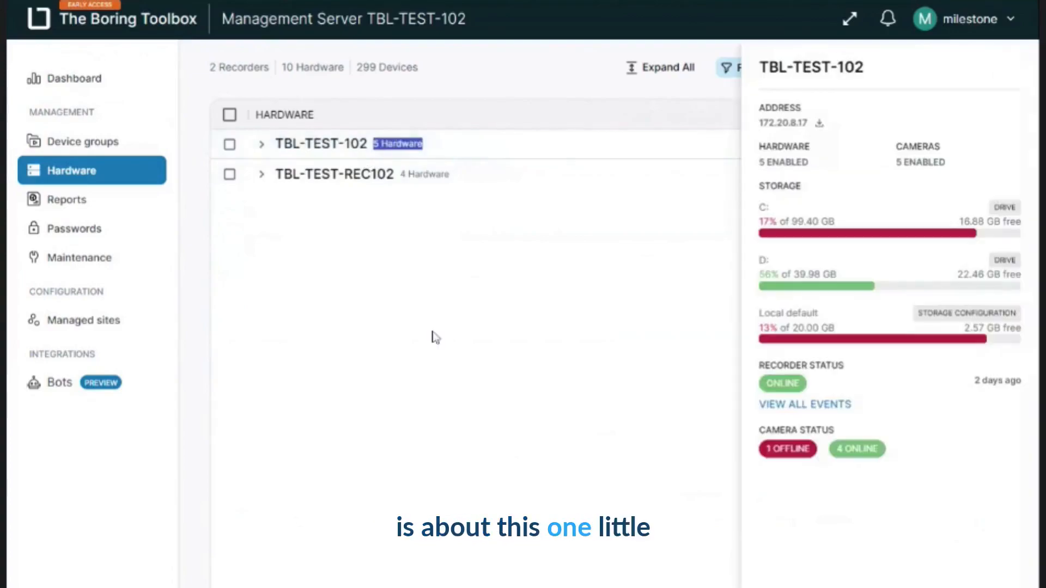
{"action": "left_click", "coordinate": [413, 273]}
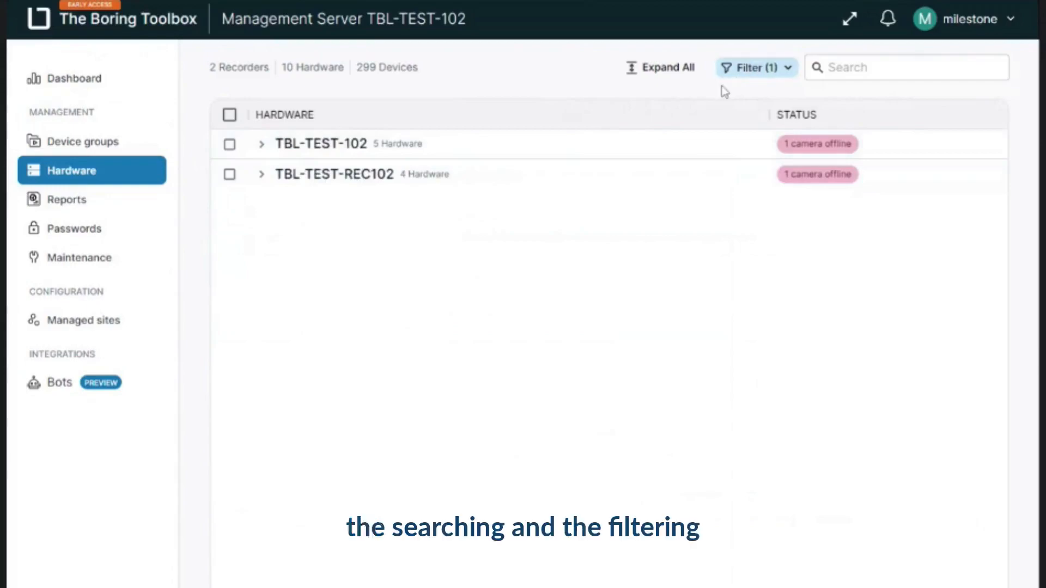
- Expand the hardware of both recorders and examine the operators and values available for the Device Status filter rule
{"action": "left_click", "coordinate": [262, 146]}
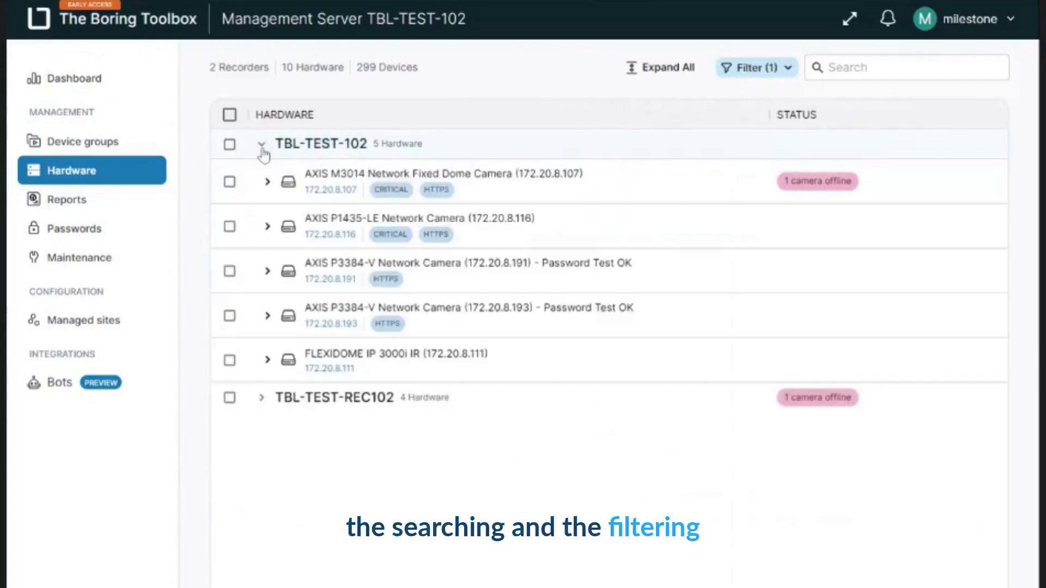
{"action": "left_click", "coordinate": [261, 397]}
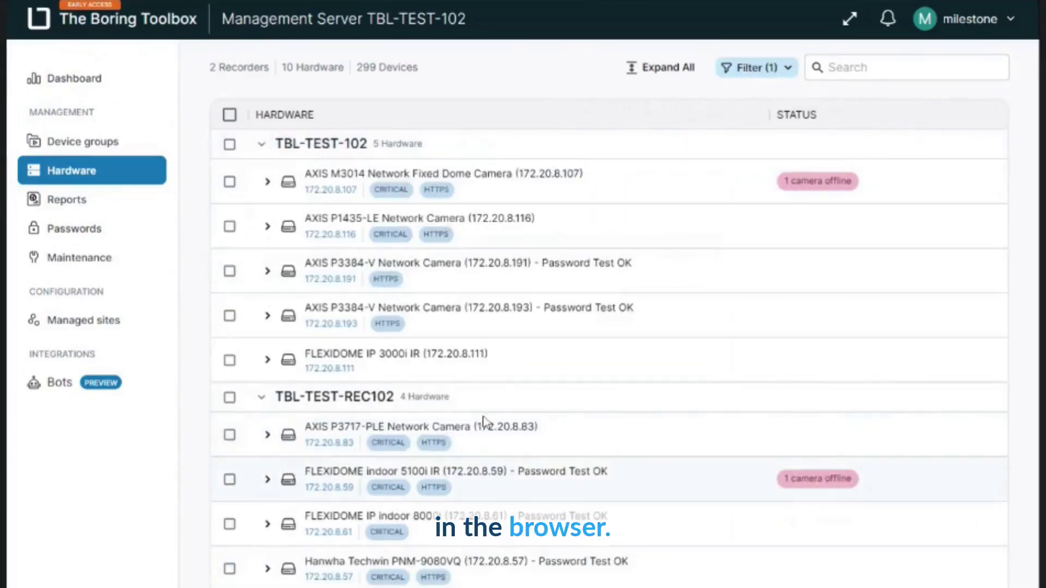
{"action": "left_click", "coordinate": [754, 68]}
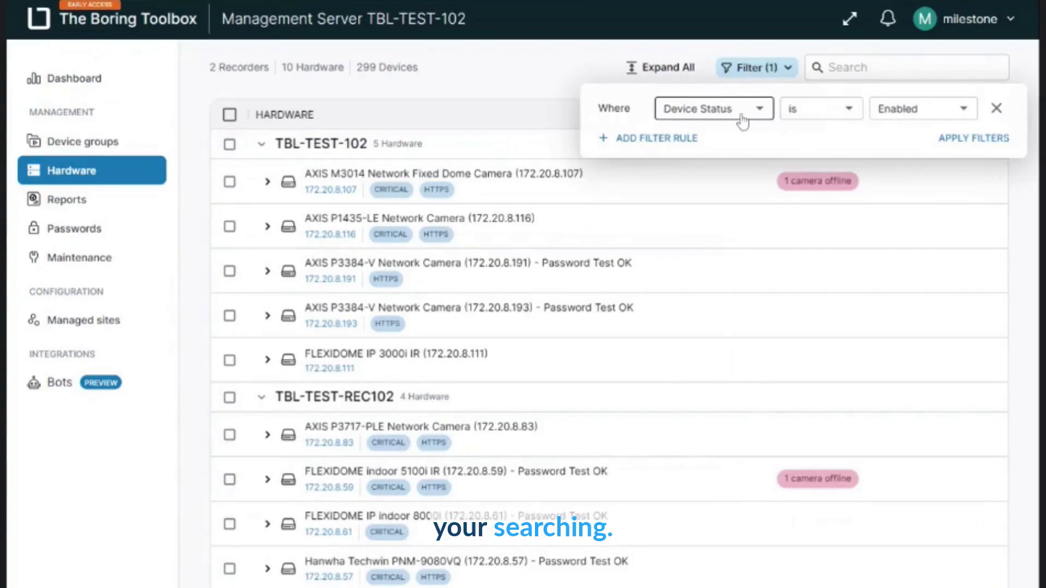
{"action": "left_click", "coordinate": [837, 116]}
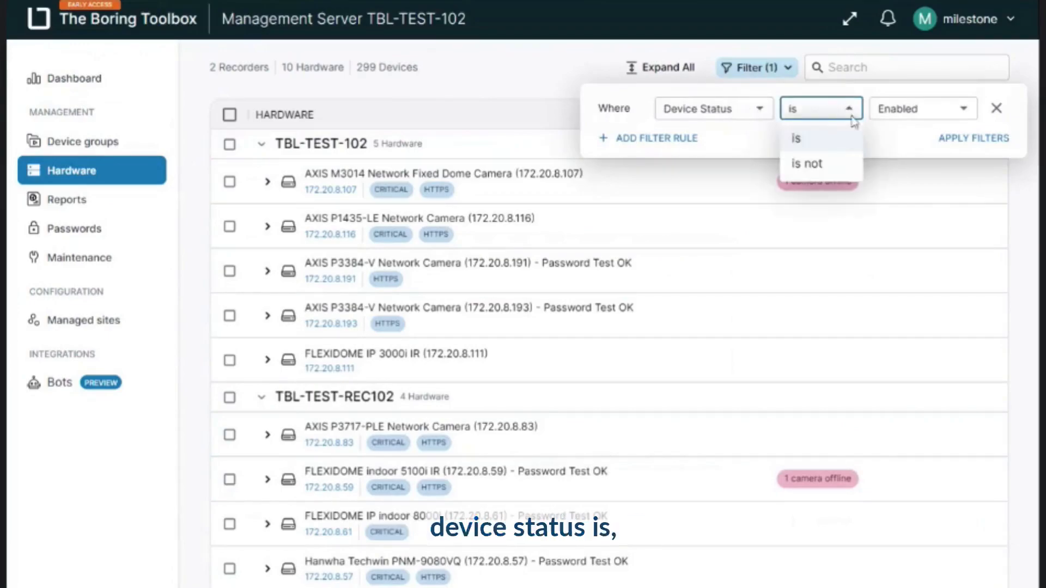
{"action": "left_click", "coordinate": [923, 121]}
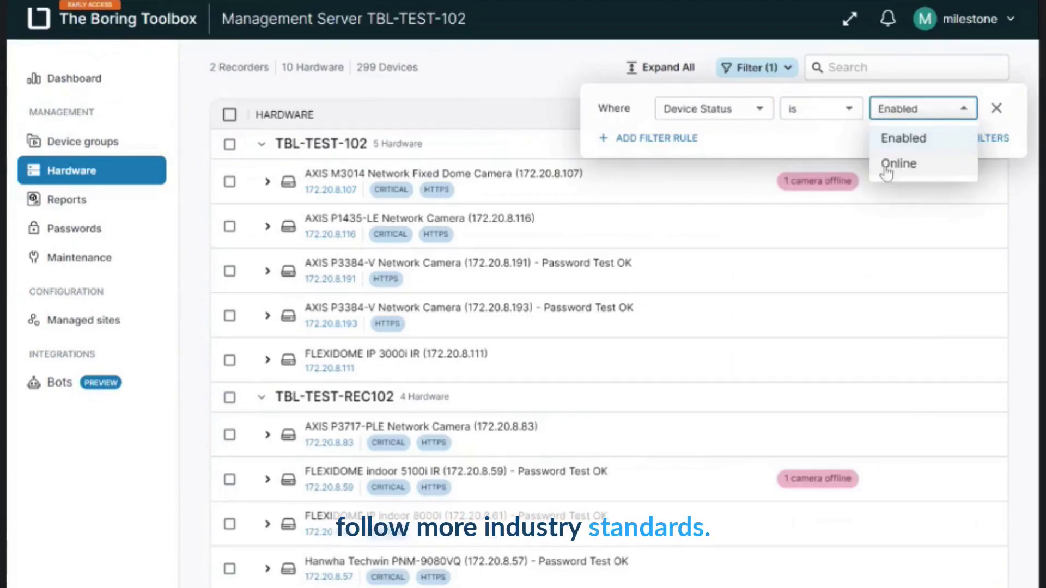
{"action": "left_click", "coordinate": [832, 148]}
- Add a hardware filter rule requiring that Brand is AXIS
{"action": "left_click", "coordinate": [680, 139]}
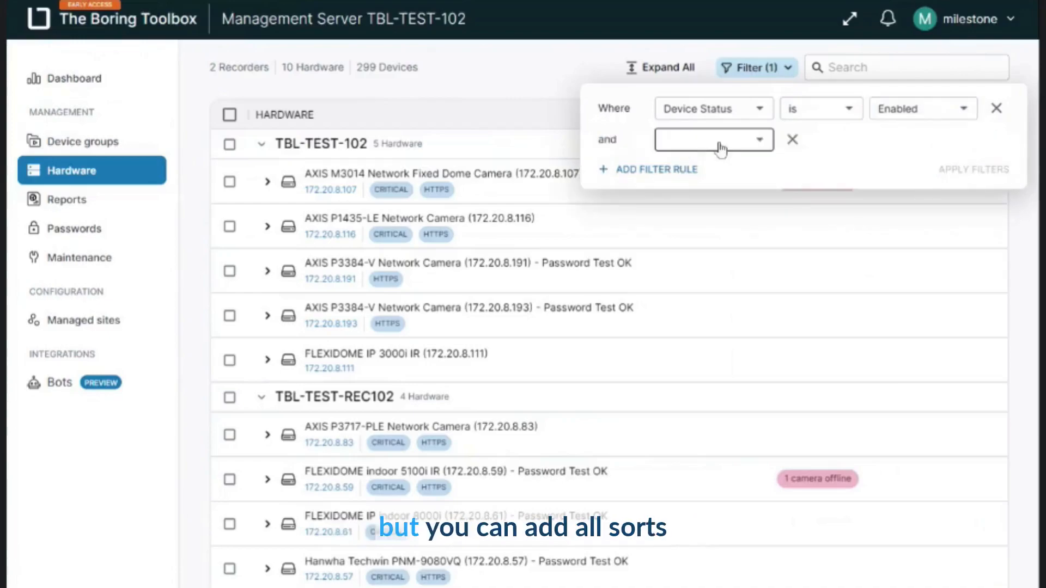
{"action": "left_click", "coordinate": [723, 143]}
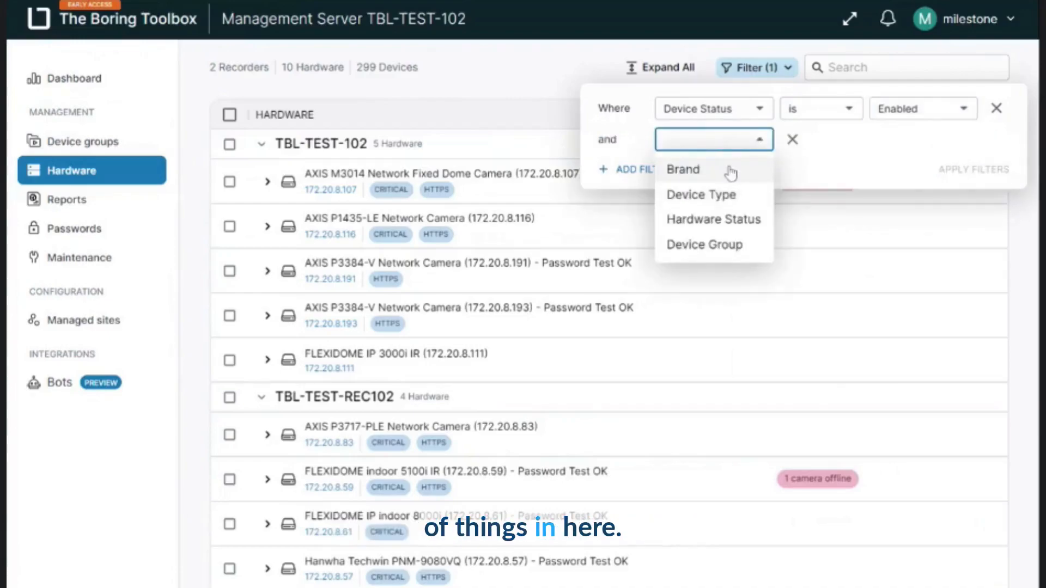
{"action": "left_click", "coordinate": [728, 168]}
{"action": "left_click", "coordinate": [834, 143]}
{"action": "left_click", "coordinate": [839, 167]}
{"action": "left_click", "coordinate": [921, 140]}
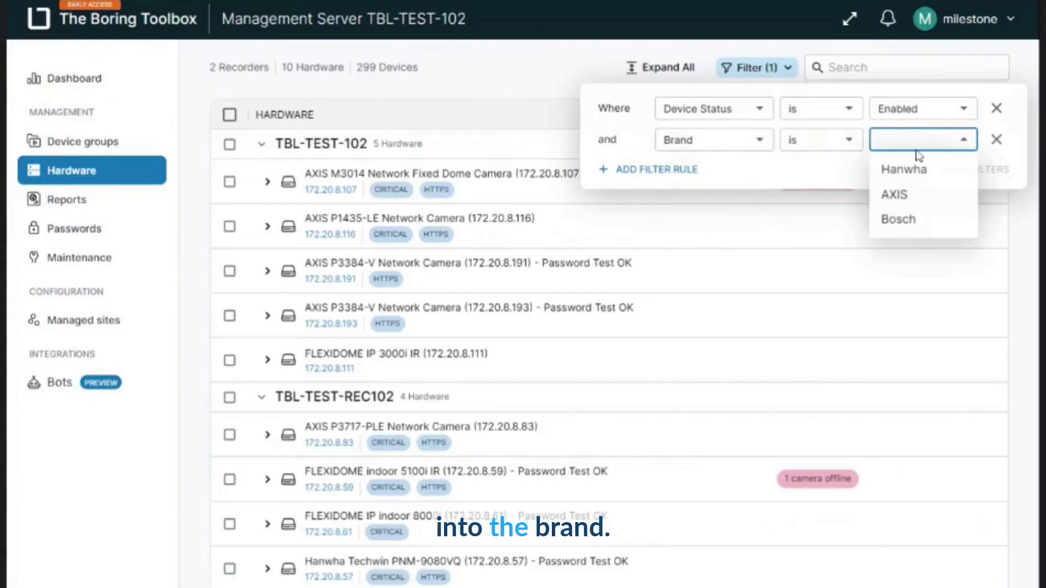
{"action": "left_click", "coordinate": [920, 194]}
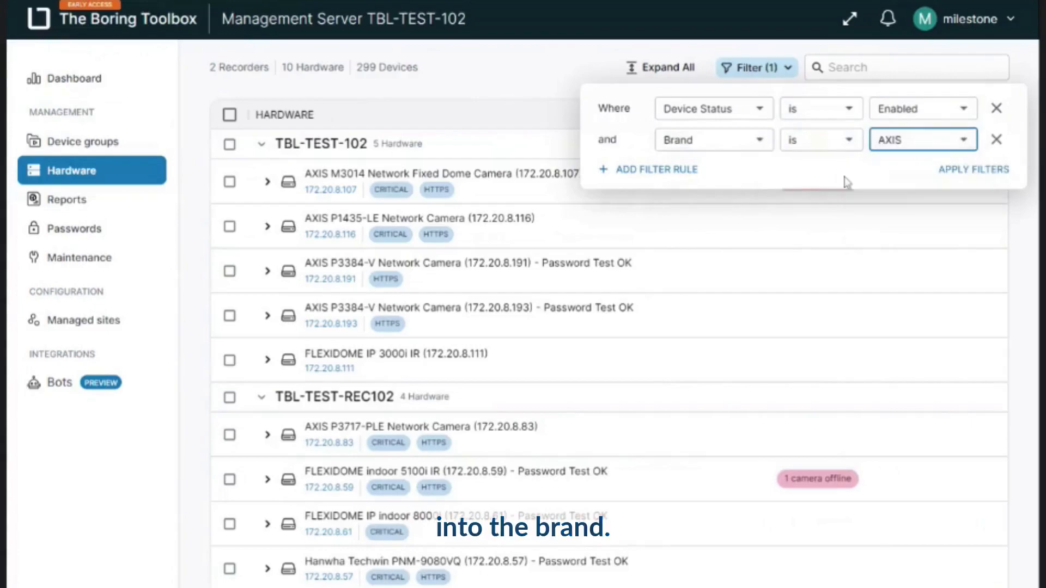
{"action": "left_click", "coordinate": [962, 148]}
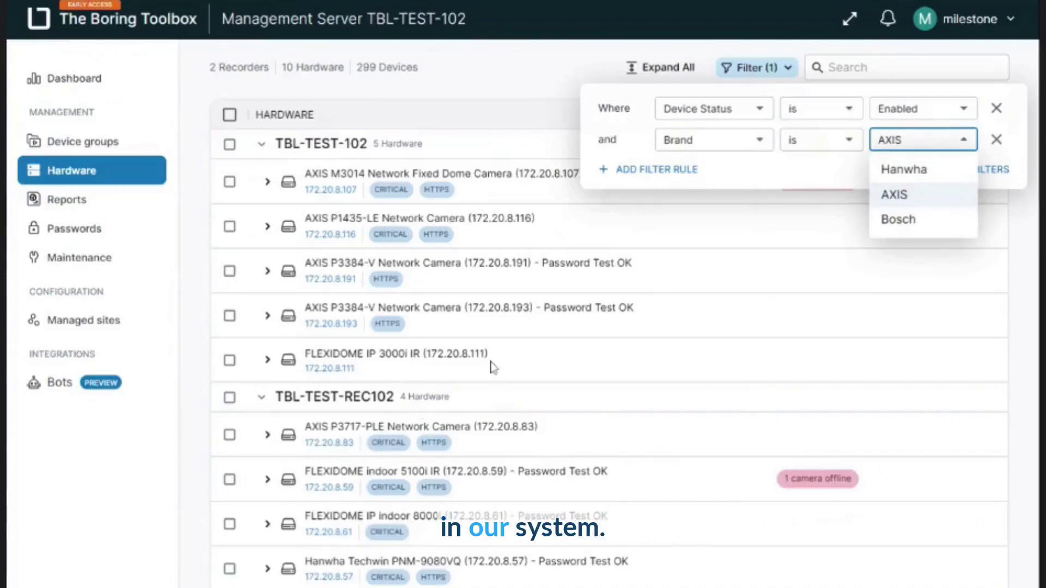
- Add a Device Group filter rule for [AUTO-CG] AXIS P3717-PLE Network Camera + Axis and apply the filters
{"action": "left_click", "coordinate": [680, 179]}
{"action": "left_click", "coordinate": [672, 175]}
{"action": "left_click", "coordinate": [672, 175]}
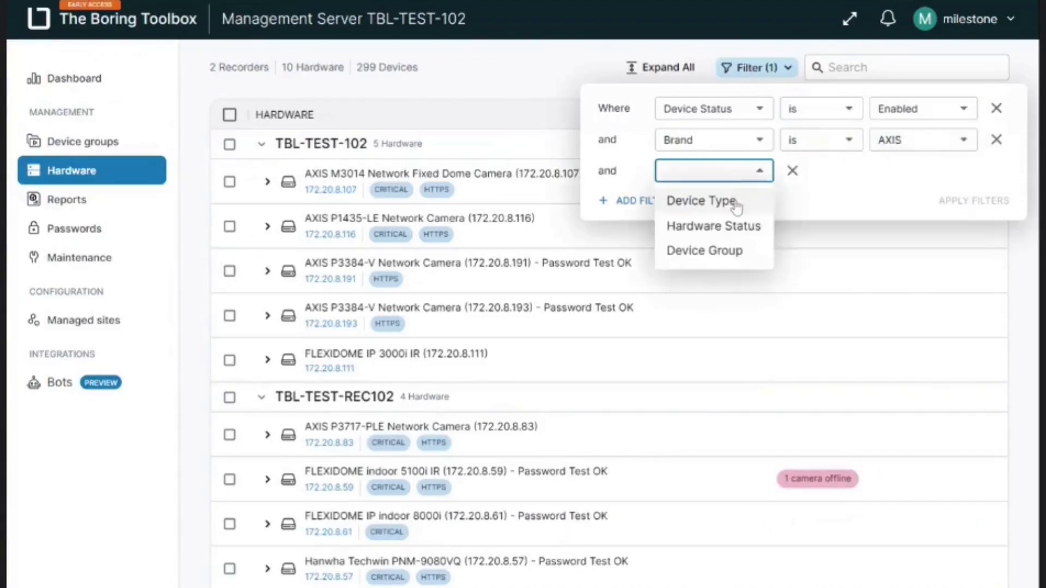
{"action": "left_click", "coordinate": [730, 250]}
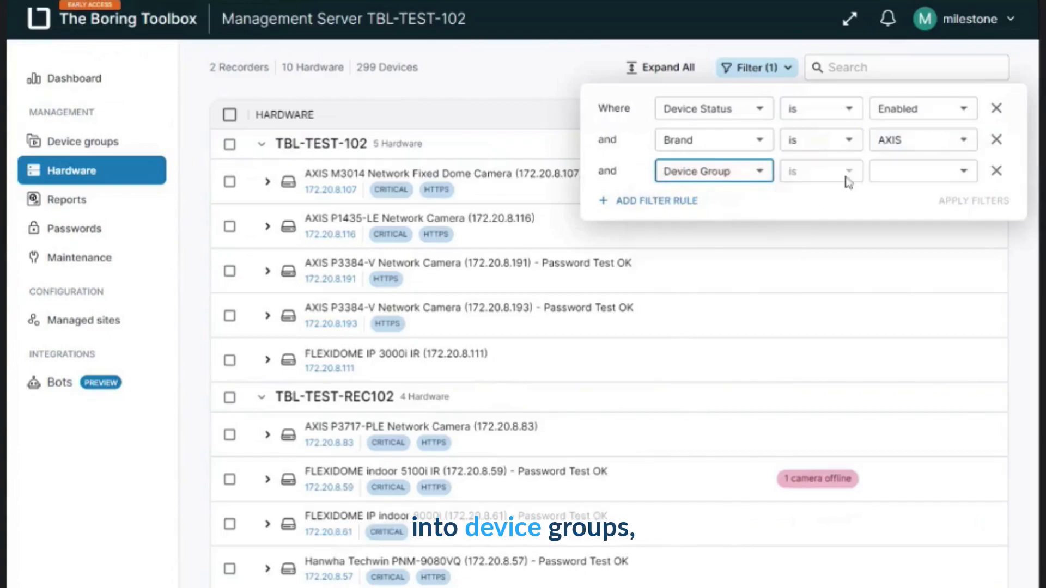
{"action": "left_click", "coordinate": [921, 180]}
{"action": "left_click", "coordinate": [845, 197]}
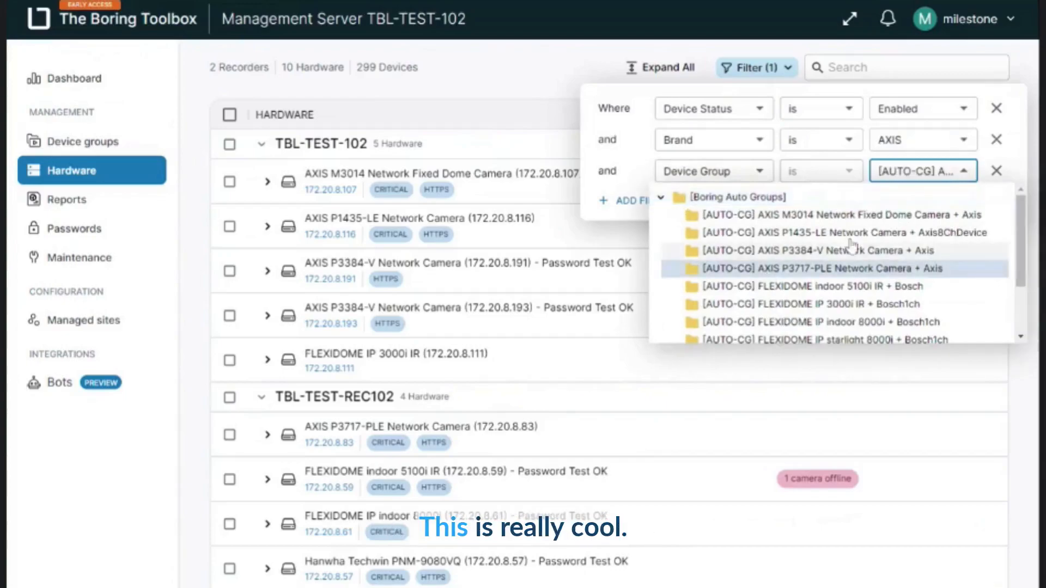
{"action": "left_click", "coordinate": [987, 268]}
{"action": "left_click", "coordinate": [978, 201]}
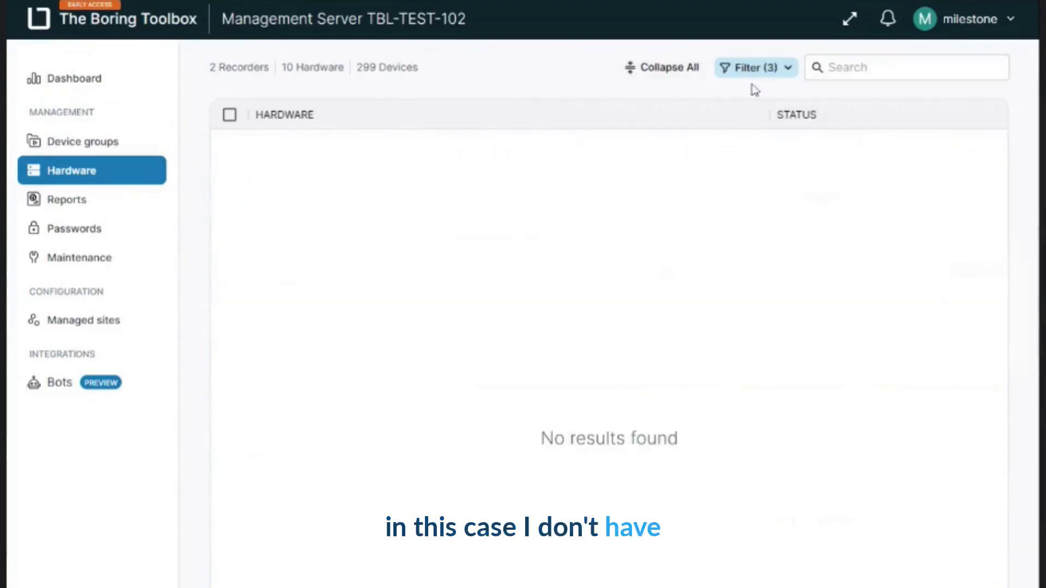
- Remove the Device Group rule and apply the remaining Device Status and Brand filters
{"action": "left_click", "coordinate": [758, 68]}
{"action": "left_click", "coordinate": [996, 171]}
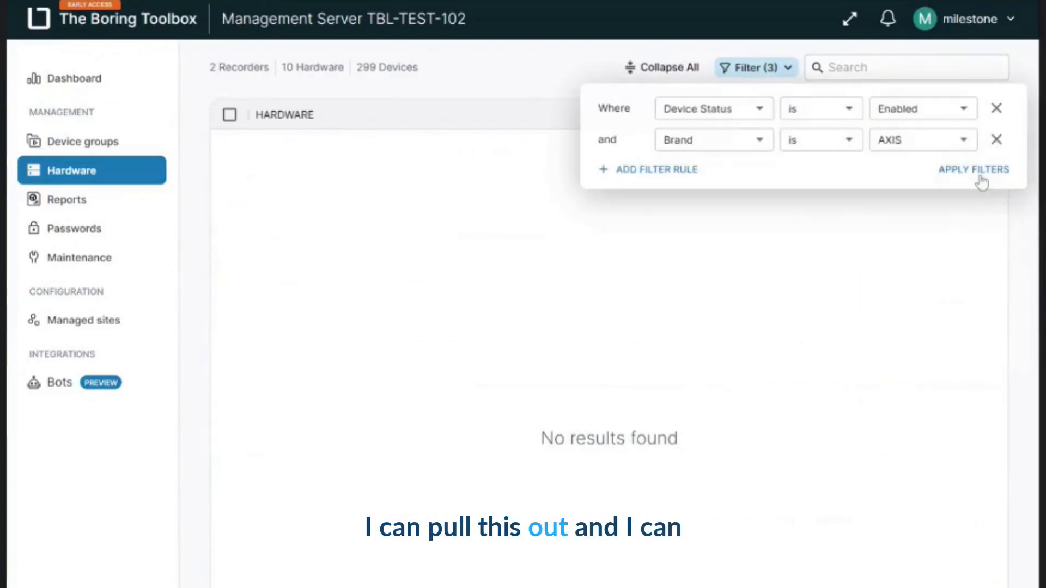
{"action": "left_click", "coordinate": [979, 176]}
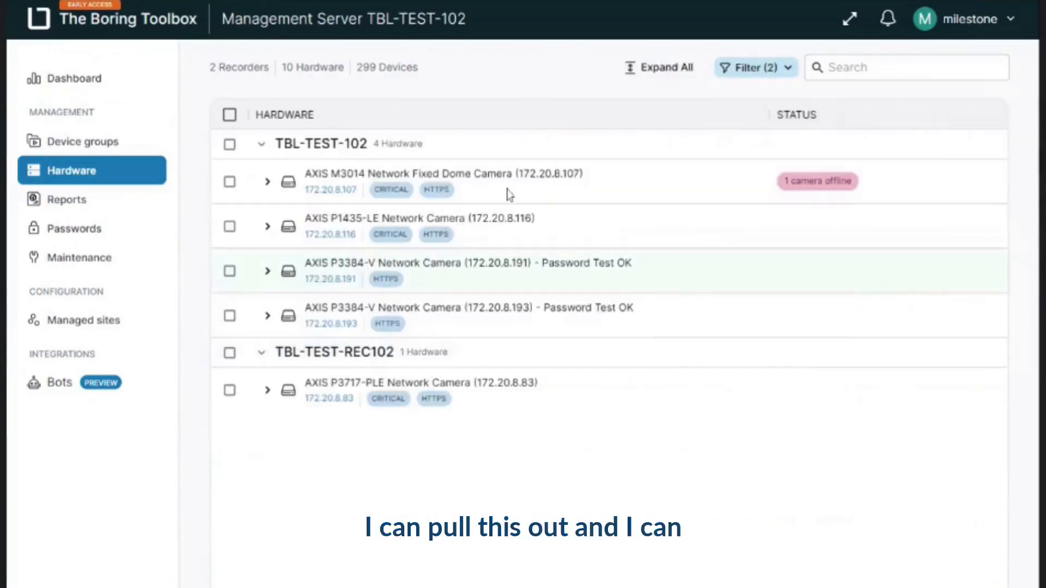
- View the hardware details of the AXIS P3717-PLE camera under TBL-TEST-REC102
{"action": "left_click", "coordinate": [265, 398]}
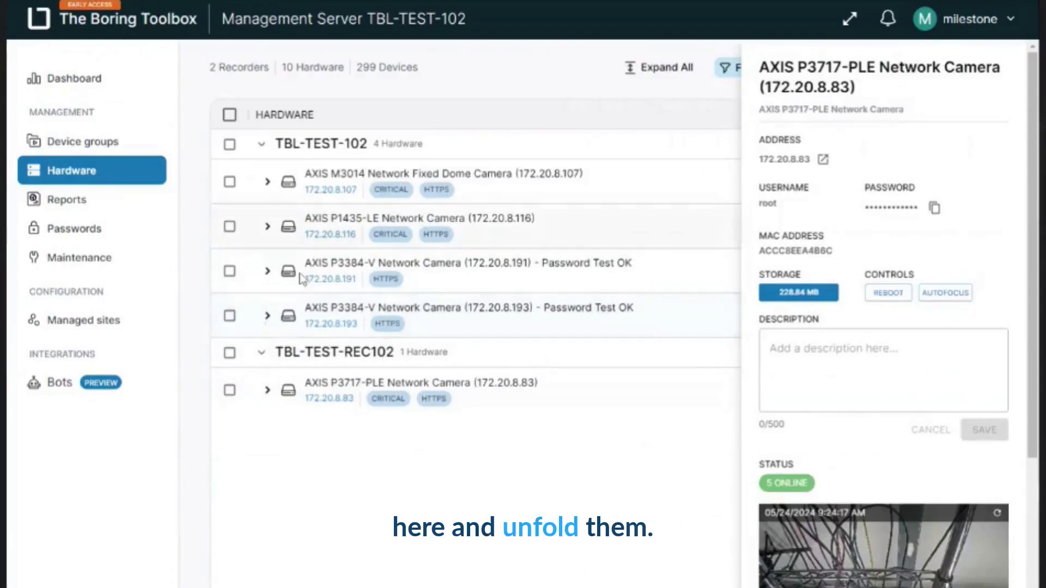
{"action": "left_click", "coordinate": [355, 445]}
- View all recording server events of TBL-TEST-102 and examine the filter options for the Address column
{"action": "left_click", "coordinate": [338, 153]}
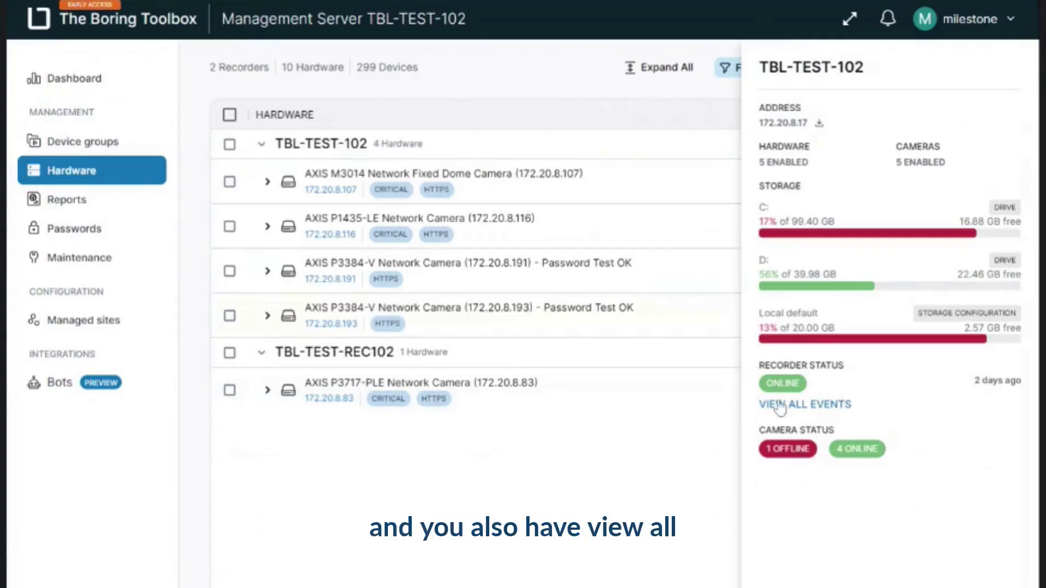
{"action": "left_click", "coordinate": [806, 406]}
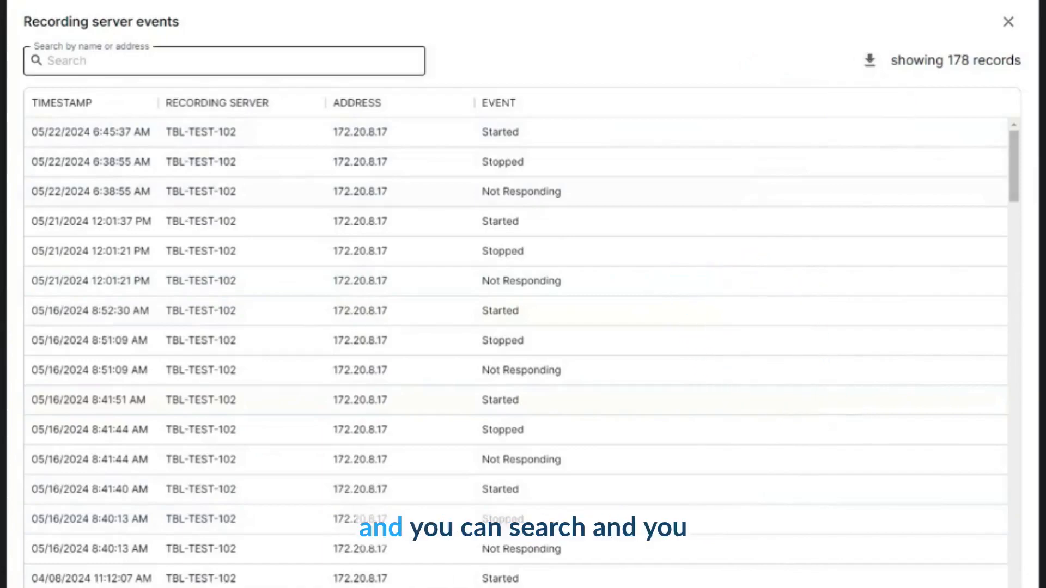
{"action": "left_click", "coordinate": [463, 104]}
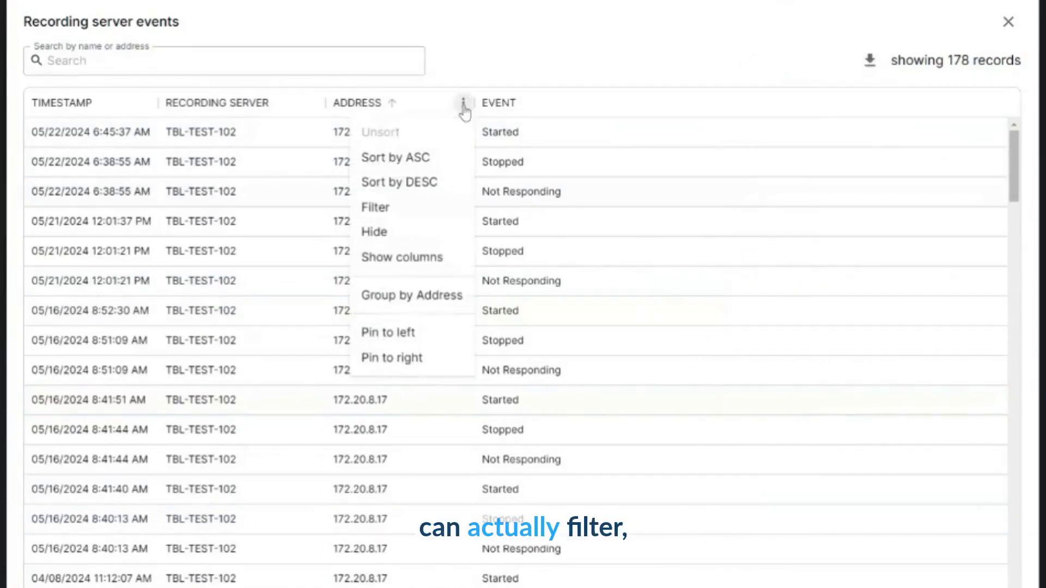
{"action": "left_click", "coordinate": [395, 209]}
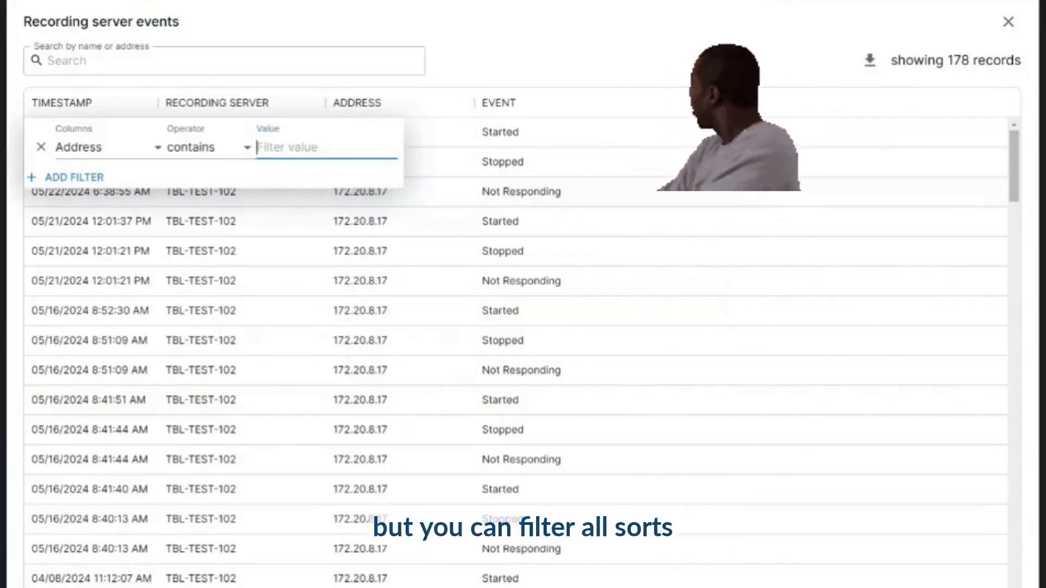
{"action": "left_click", "coordinate": [572, 70]}
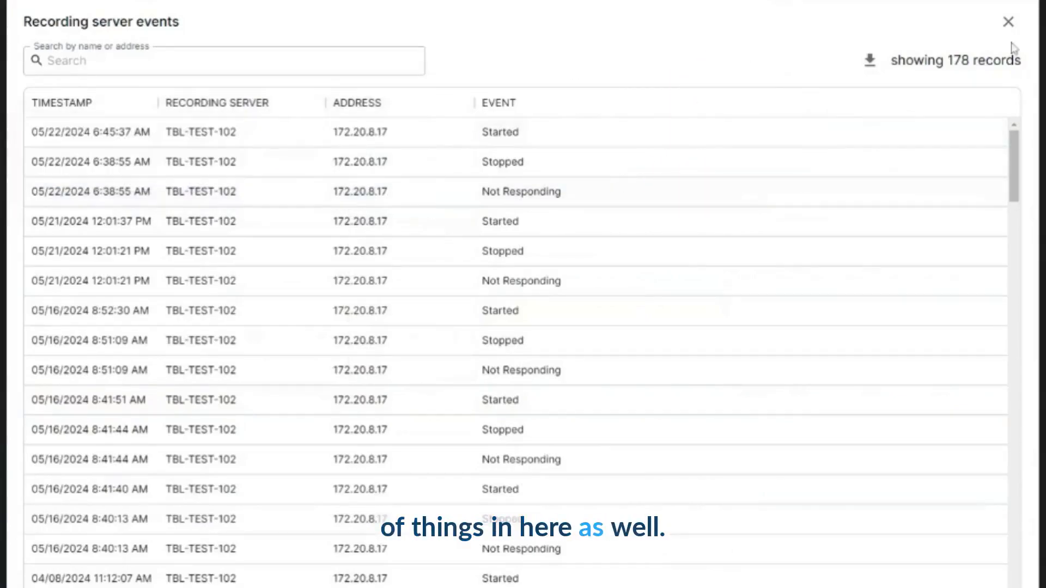
{"action": "left_click", "coordinate": [1012, 26]}
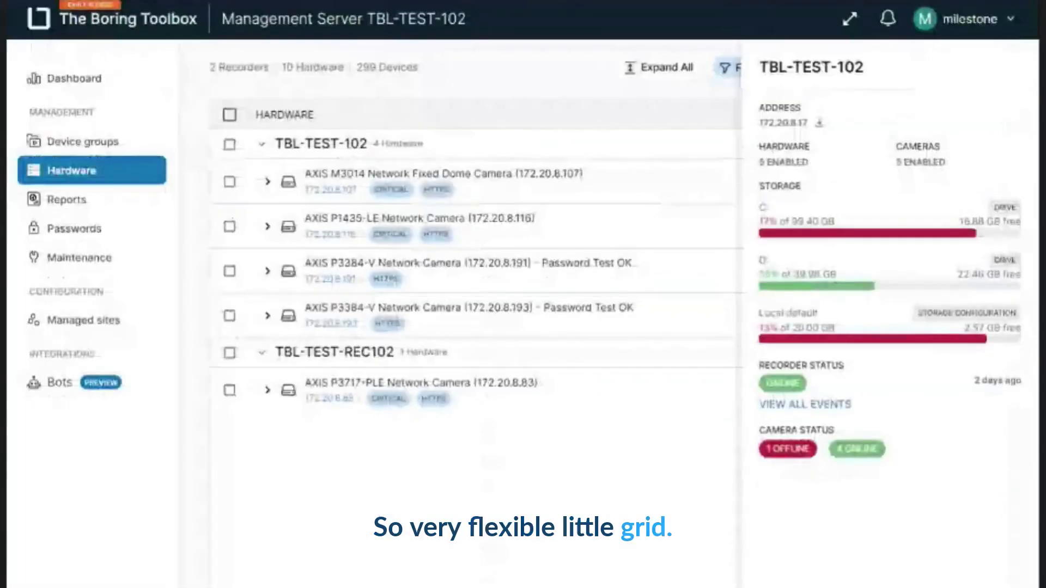
{"action": "left_click", "coordinate": [501, 366]}
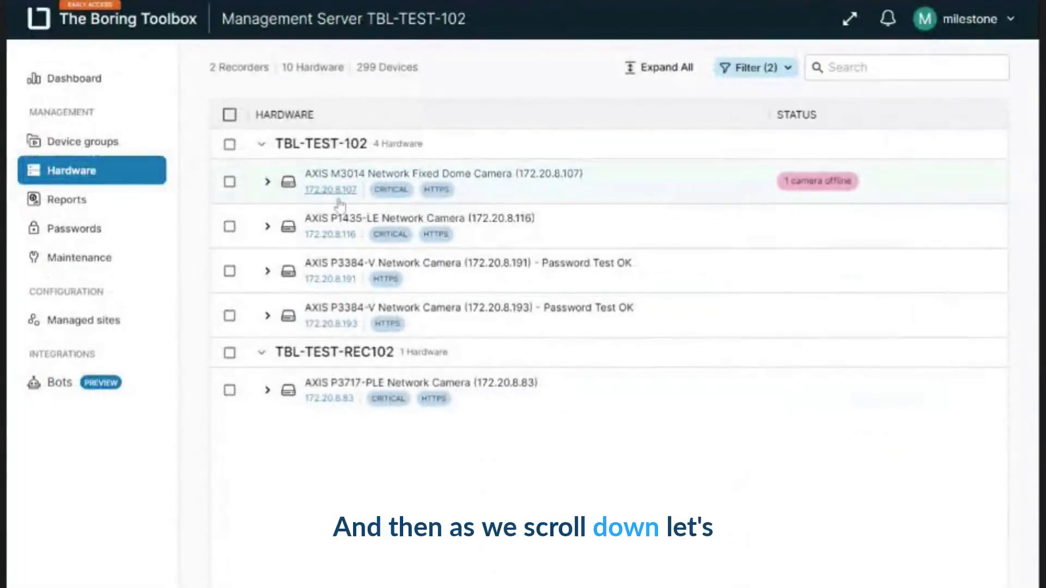
- View the AXIS P1435-LE camera's hardware details and description, and the details of its Camera 1 device
{"action": "left_click", "coordinate": [343, 226]}
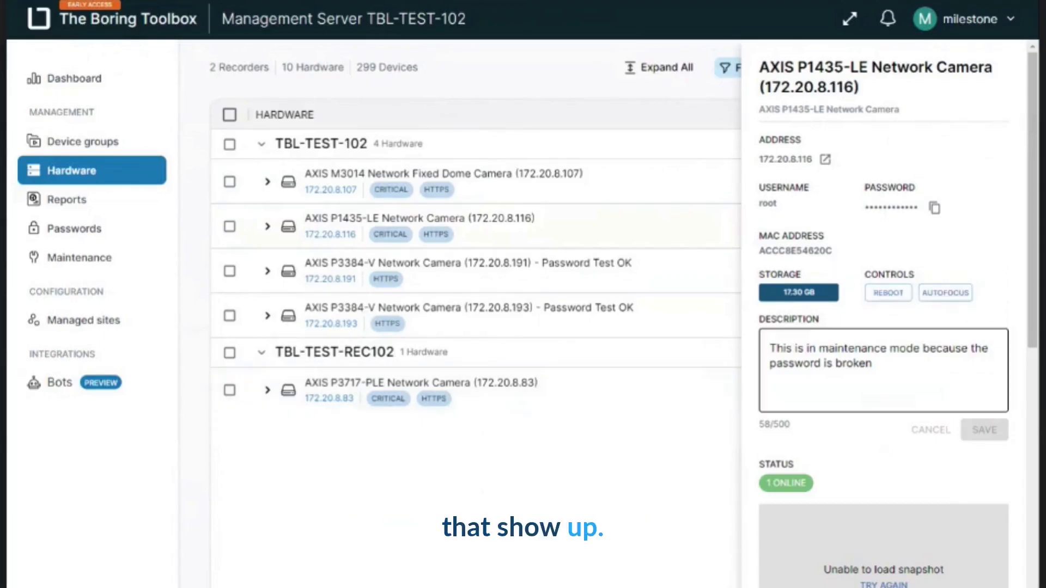
{"action": "left_click_drag", "start_coordinate": [803, 363], "coordinate": [872, 363]}
{"action": "key", "text": "ctrl+a"}
{"action": "left_click", "coordinate": [661, 509]}
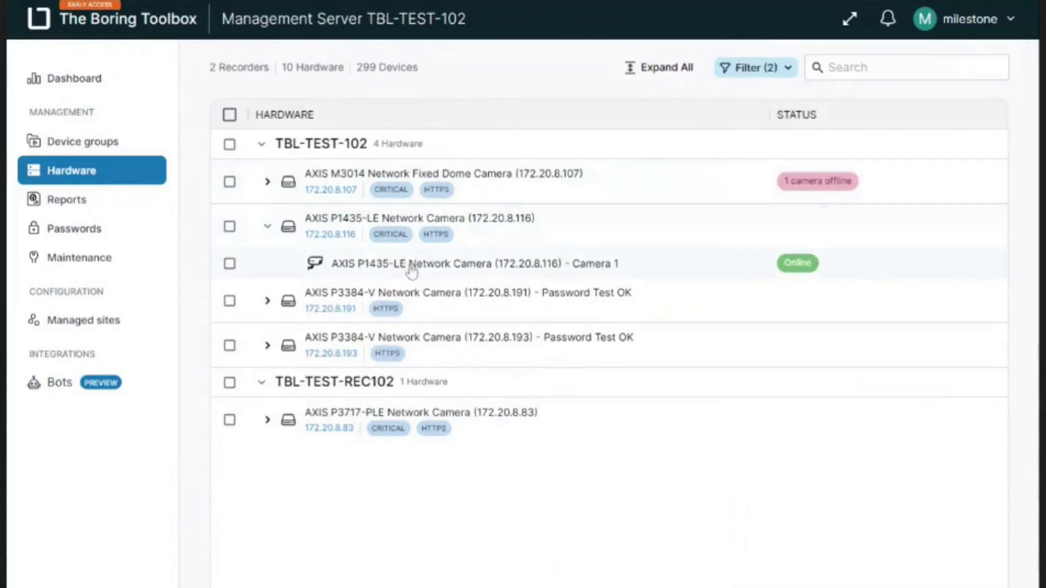
{"action": "left_click", "coordinate": [472, 267]}
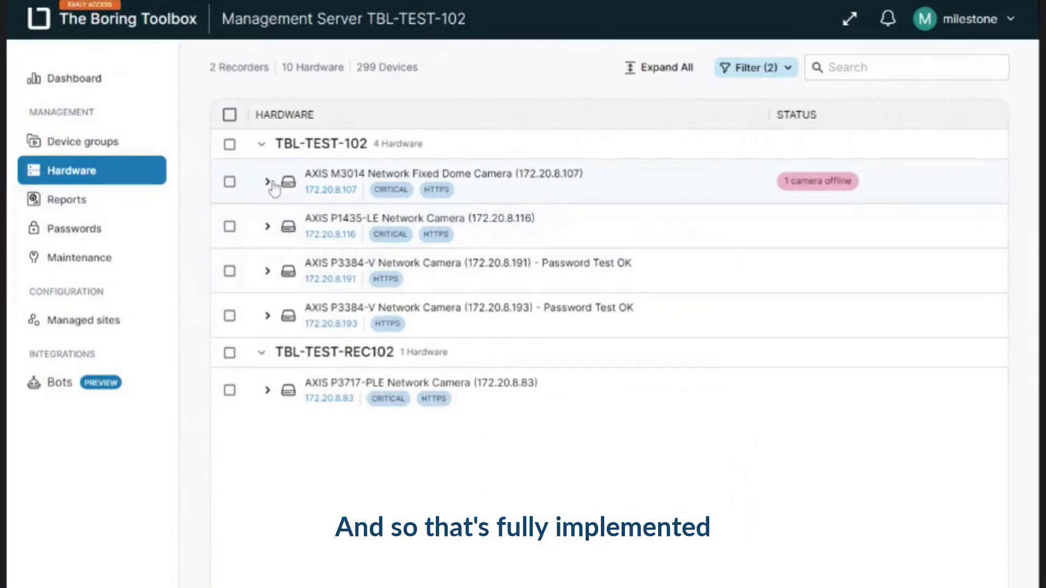
- Select the AXIS M3014, AXIS P1435-LE and AXIS P3384-V (172.20.8.191) cameras under TBL-TEST-102
{"action": "left_click", "coordinate": [268, 181]}
{"action": "left_click", "coordinate": [268, 182]}
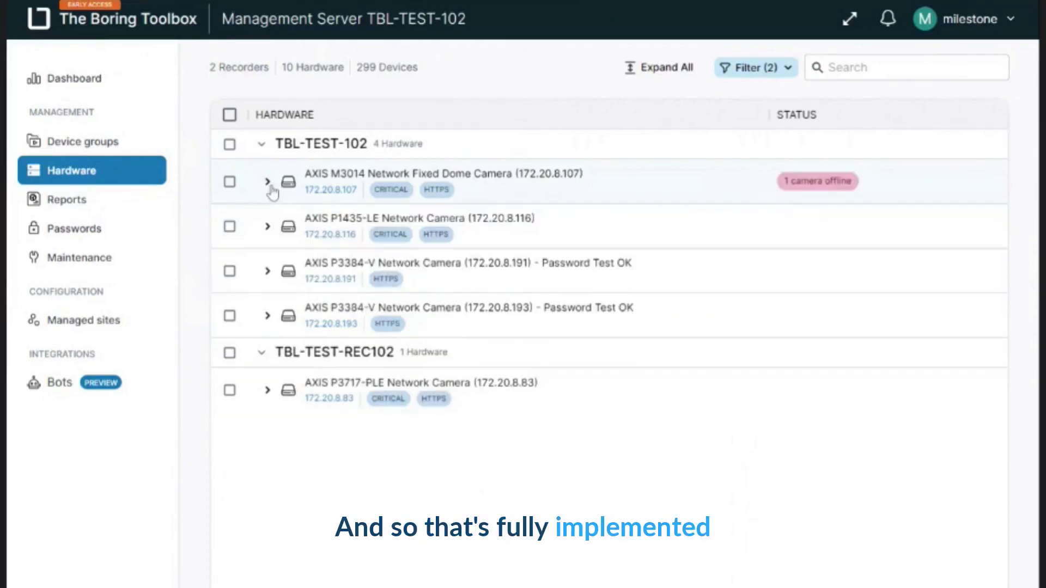
{"action": "left_click", "coordinate": [230, 182]}
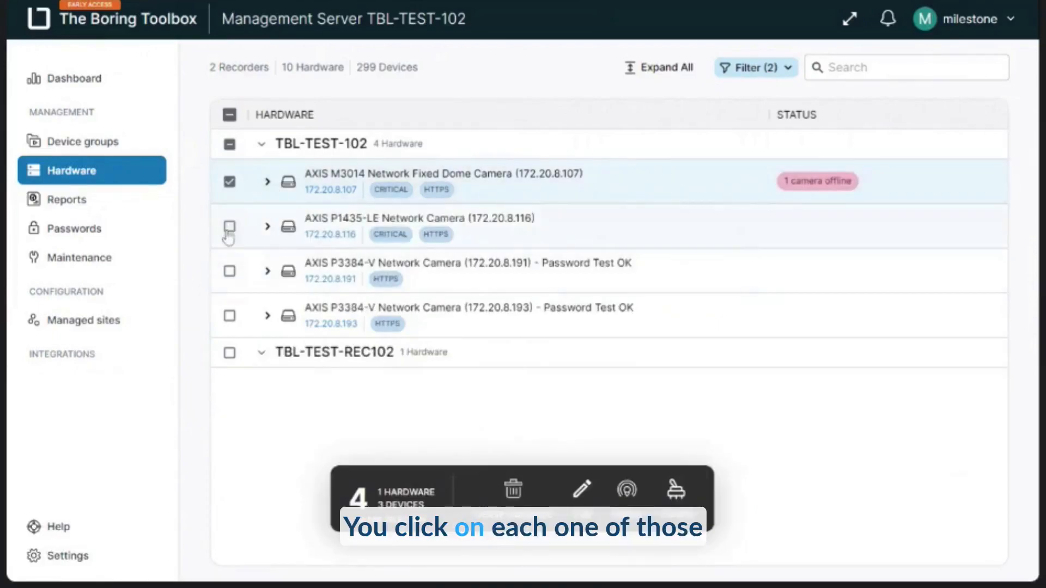
{"action": "left_click", "coordinate": [229, 226]}
{"action": "left_click", "coordinate": [229, 270]}
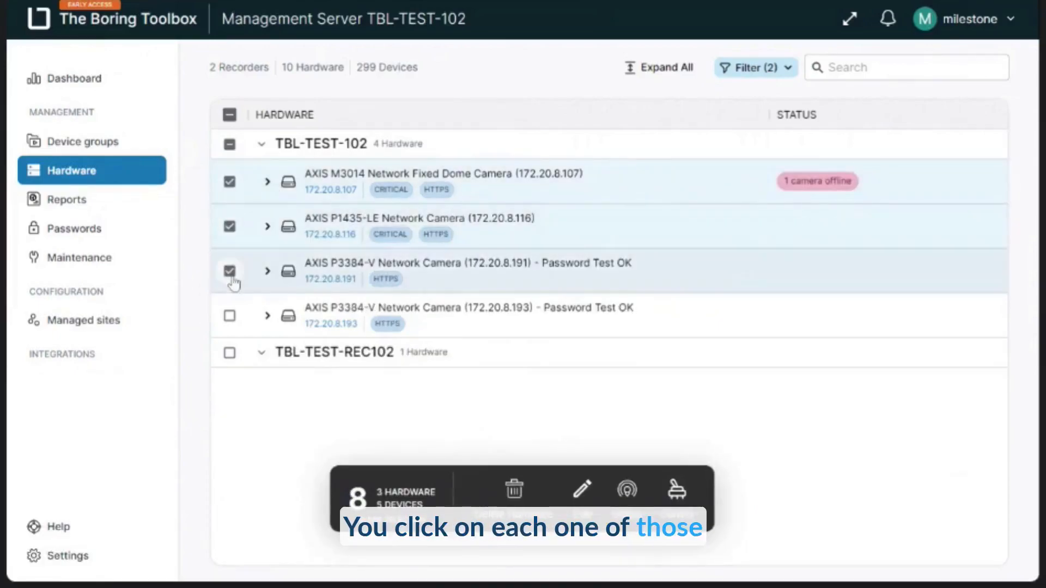
{"action": "left_click", "coordinate": [267, 226]}
{"action": "left_click", "coordinate": [268, 226]}
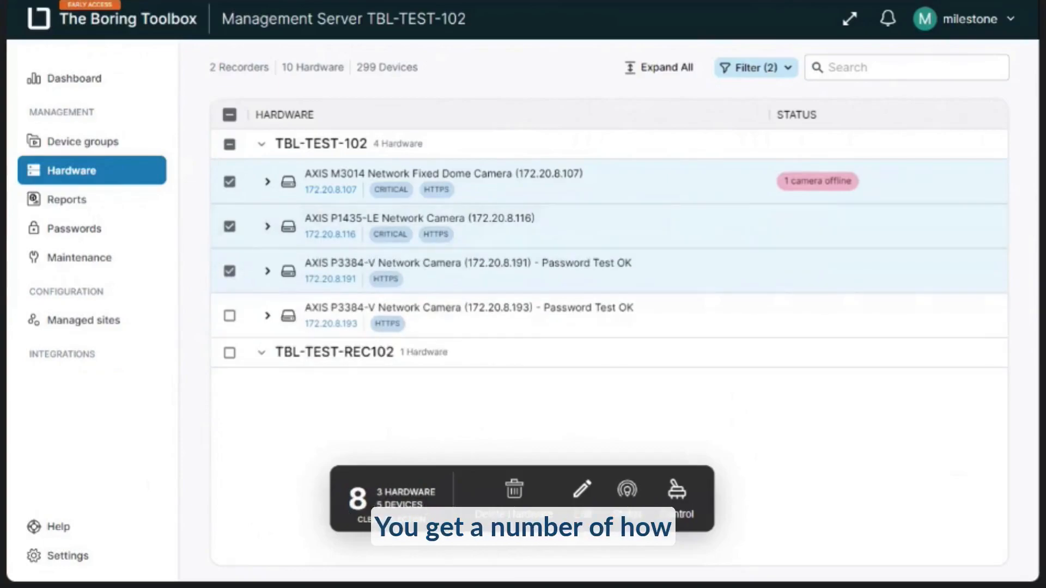
- Preview replacing "Axis" with "Boring" in the names of all the selected cameras' devices, and close the renaming without saving
{"action": "left_click", "coordinate": [589, 499]}
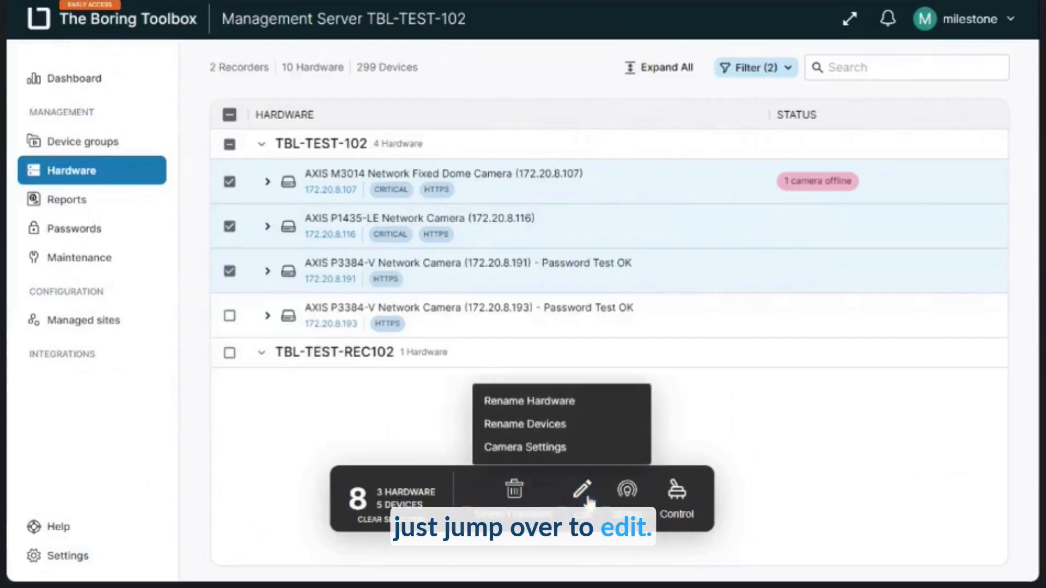
{"action": "left_click", "coordinate": [552, 430]}
{"action": "left_click", "coordinate": [153, 123]}
{"action": "type", "text": "Axis"}
{"action": "key", "text": "Tab"}
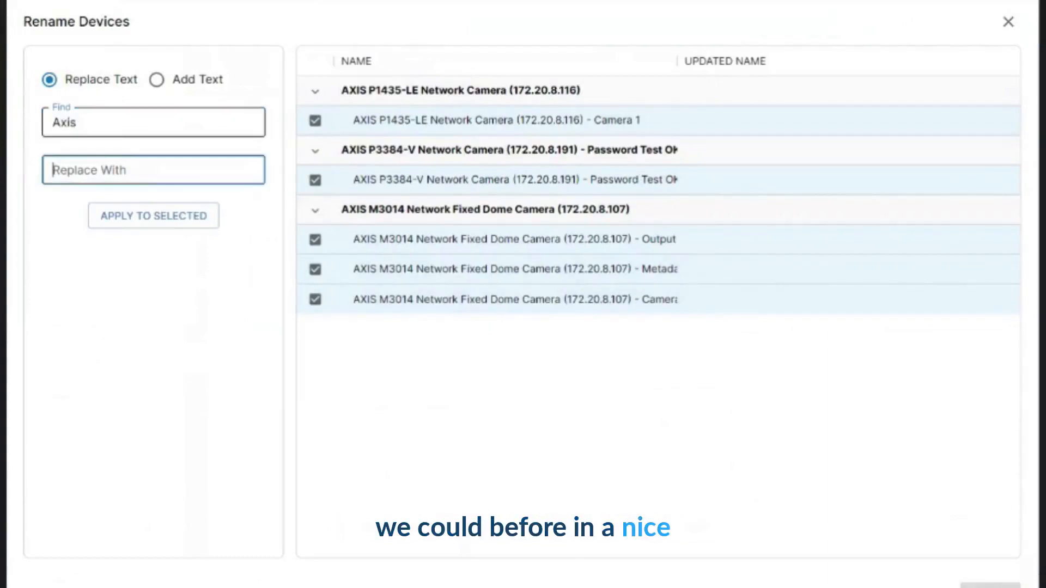
{"action": "type", "text": "Boring"}
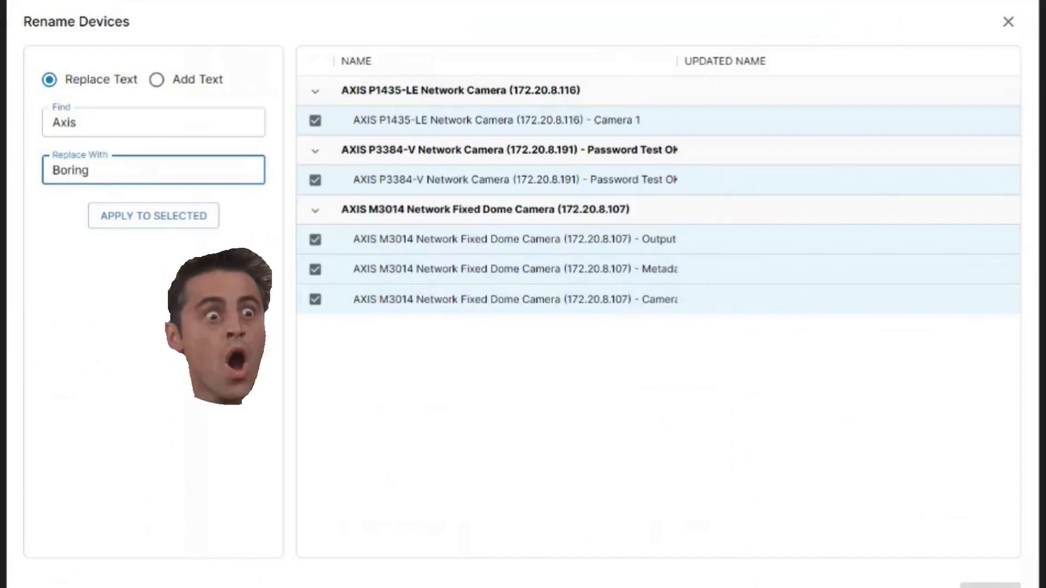
{"action": "left_click", "coordinate": [157, 220]}
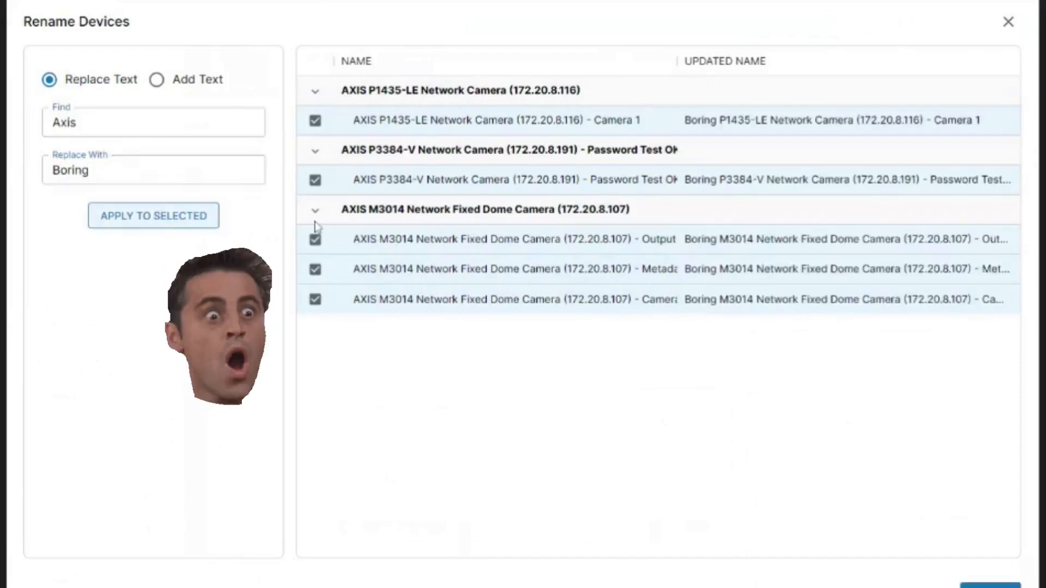
{"action": "left_click", "coordinate": [1008, 21]}
- View the camera settings of the selected hardware, limited to Video stream 1
{"action": "left_click", "coordinate": [582, 536]}
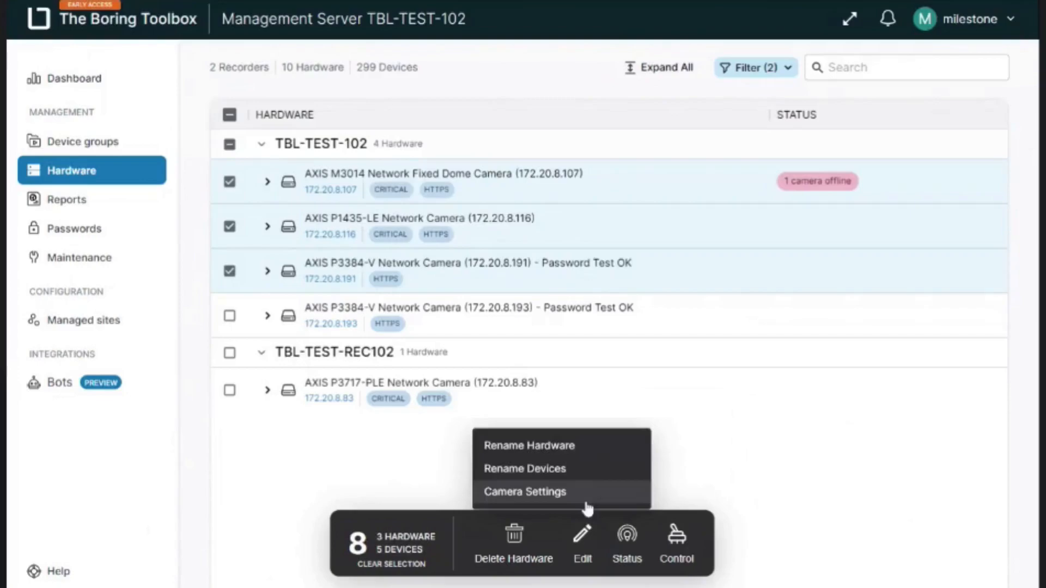
{"action": "left_click", "coordinate": [584, 502]}
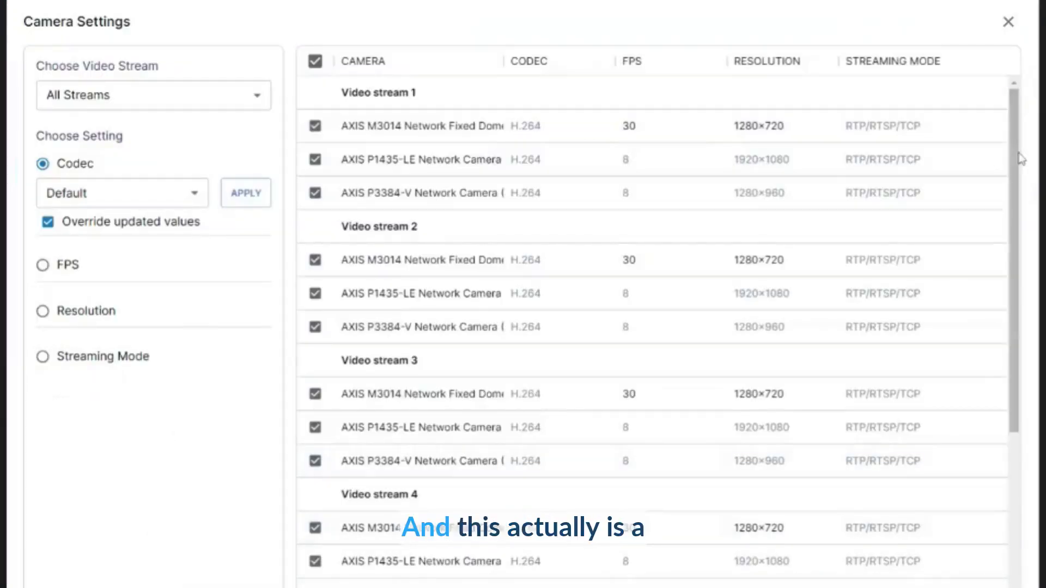
{"action": "mouse_move", "coordinate": [1020, 159]}
{"action": "left_mouse_down"}
{"action": "mouse_move", "coordinate": [1020, 299]}
{"action": "mouse_move", "coordinate": [1020, 159]}
{"action": "left_mouse_up"}
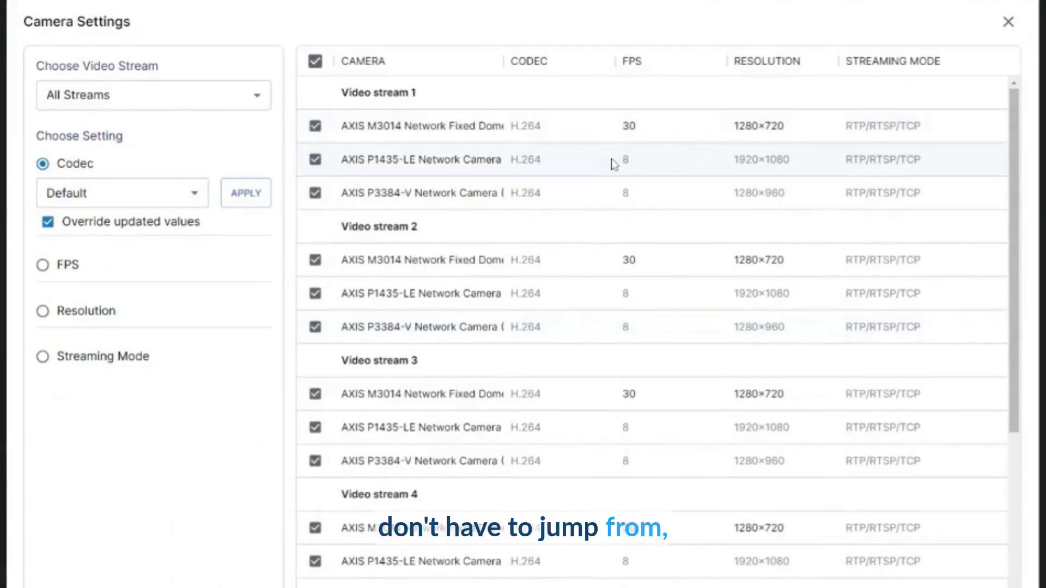
{"action": "left_click", "coordinate": [203, 105]}
{"action": "left_click", "coordinate": [171, 163]}
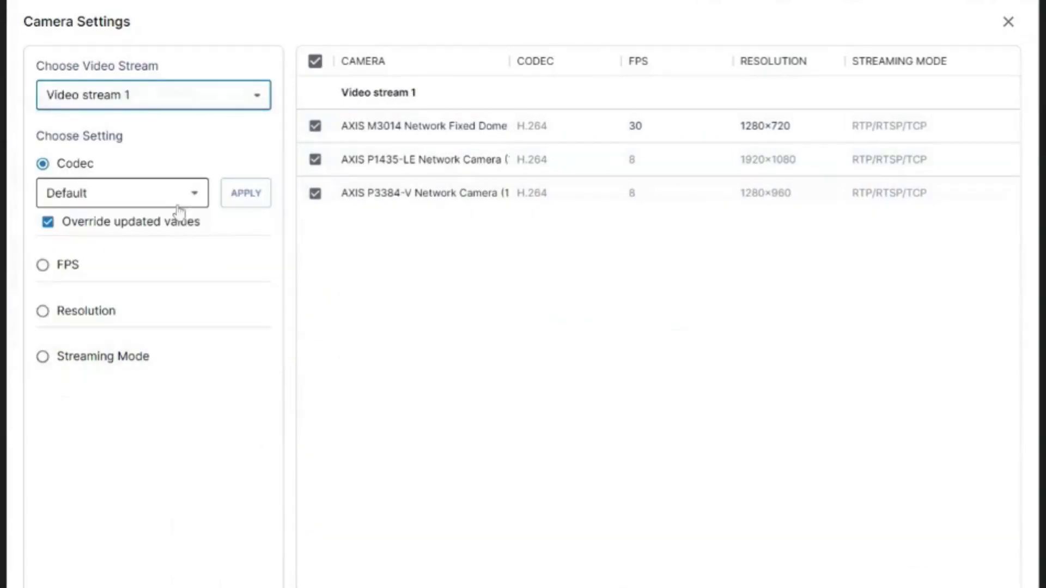
- Apply a frame rate of 10 FPS to Video stream 1 of all three cameras
{"action": "left_click", "coordinate": [71, 267]}
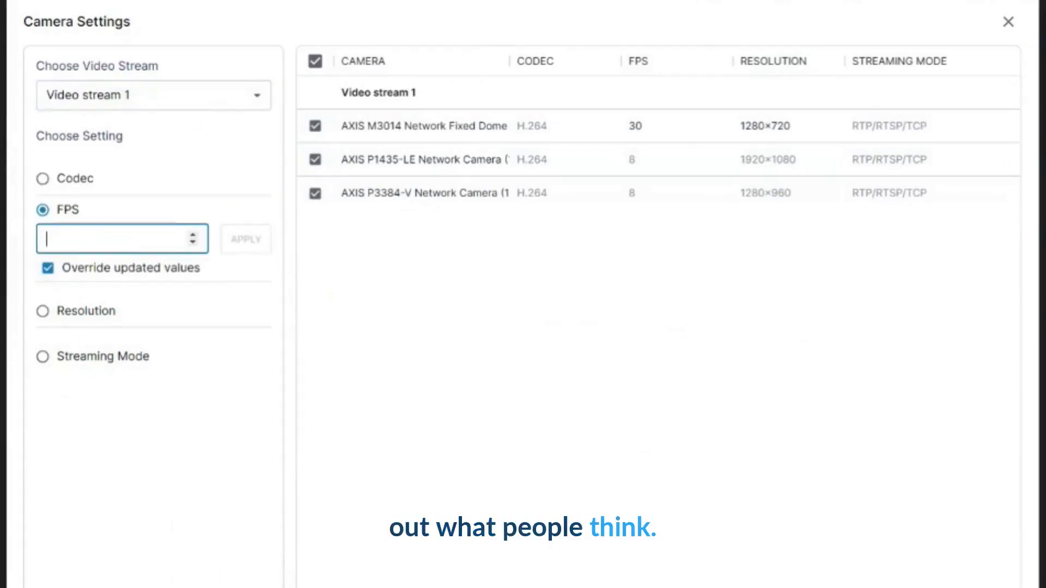
{"action": "type", "text": "10"}
{"action": "left_click", "coordinate": [234, 250]}
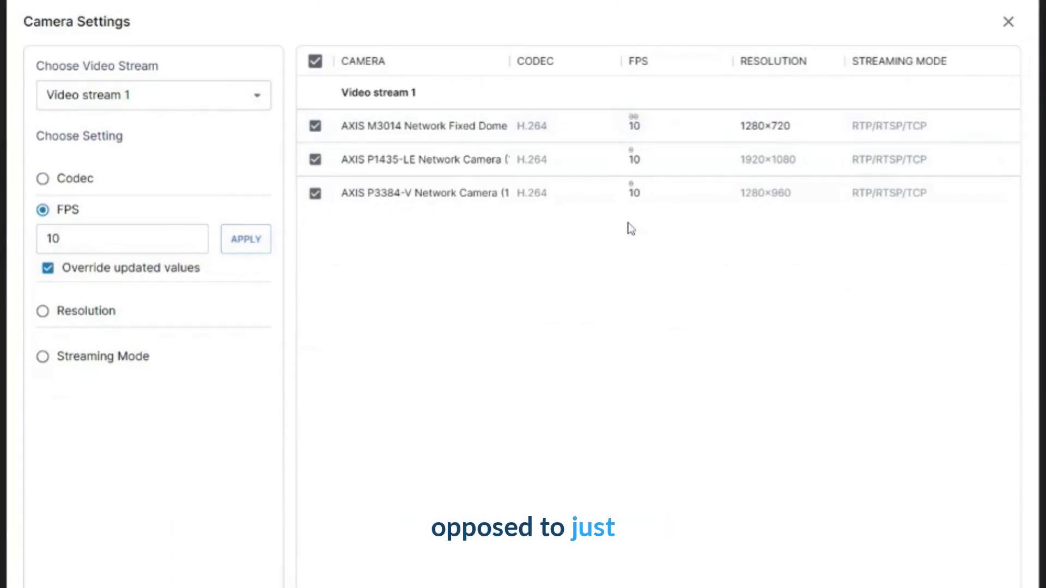
- Apply a resolution of 1920×1080 to Video stream 1, and discard all pending camera setting changes
{"action": "left_click", "coordinate": [59, 319]}
{"action": "left_click", "coordinate": [110, 287]}
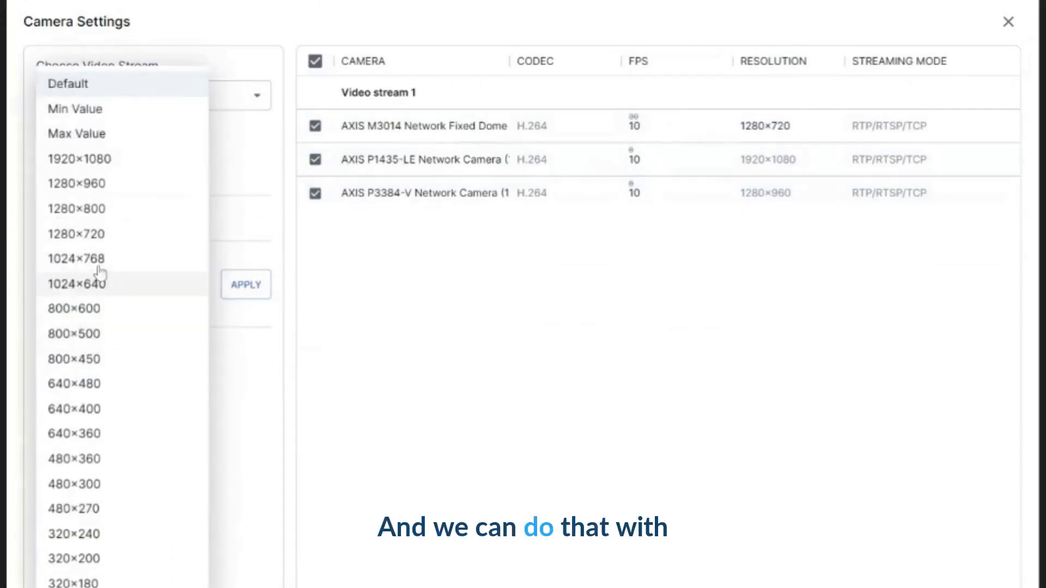
{"action": "left_click", "coordinate": [81, 157]}
{"action": "left_click", "coordinate": [254, 293]}
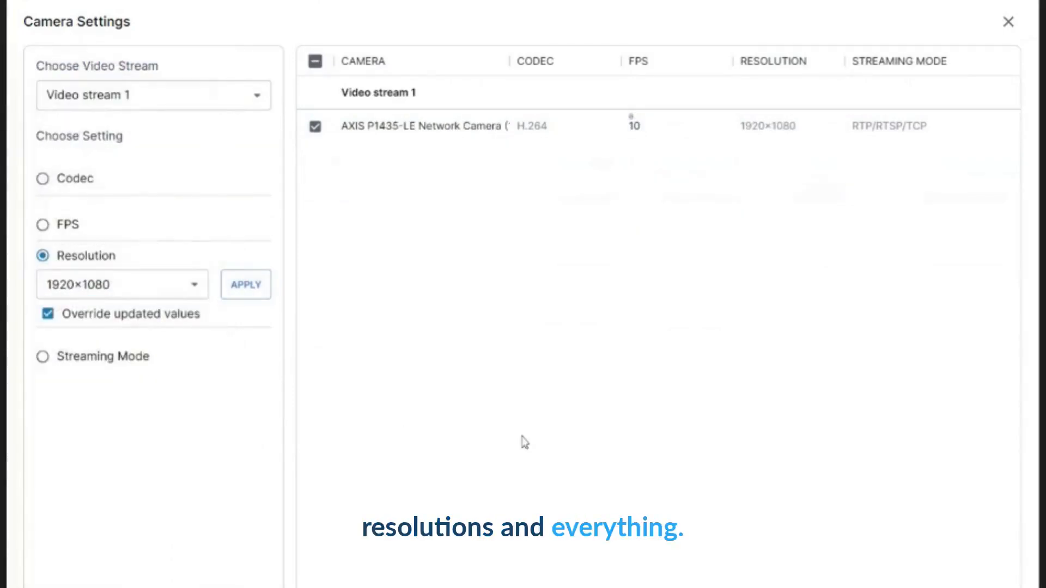
{"action": "left_click", "coordinate": [1009, 23]}
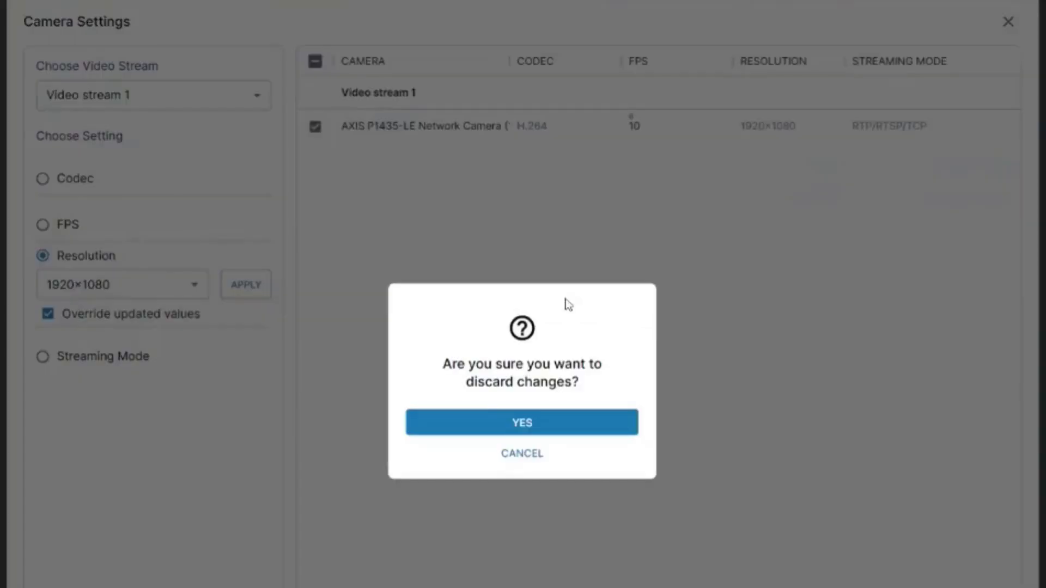
{"action": "left_click", "coordinate": [489, 423]}
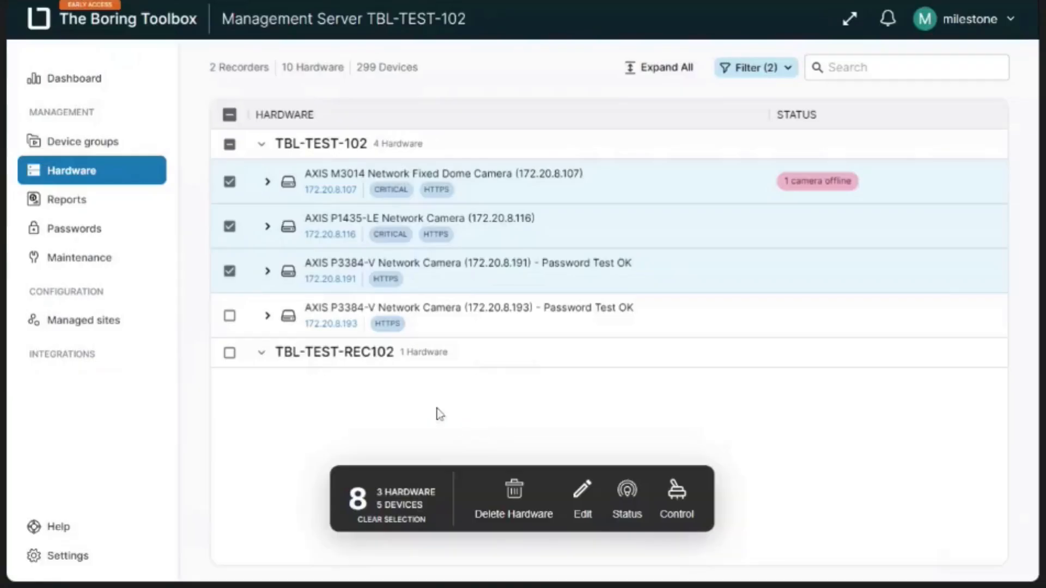
- Examine the bulk status and control options for the selected cameras, and clear the hardware selection
{"action": "left_click", "coordinate": [627, 504]}
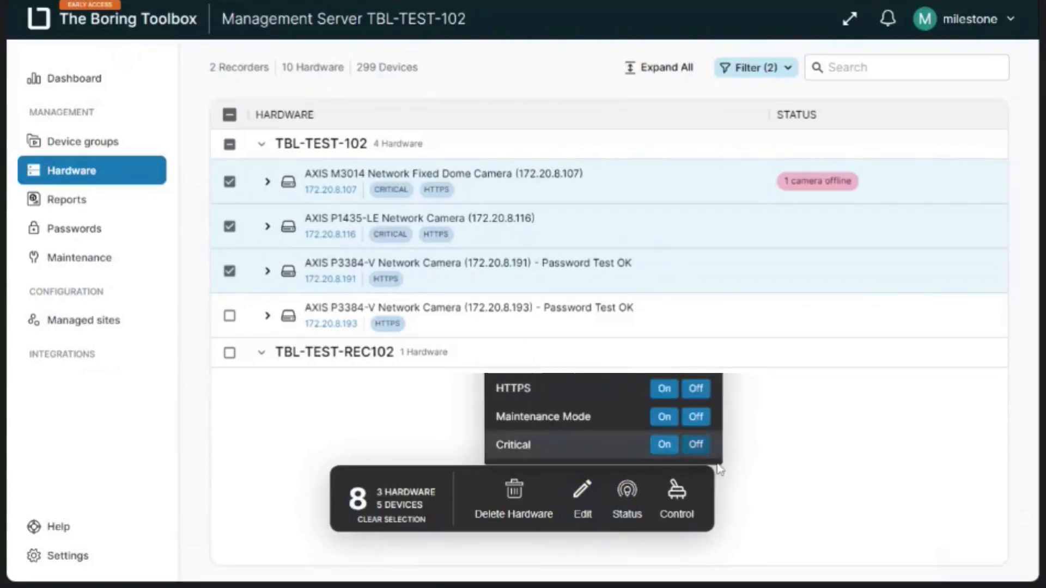
{"action": "left_click", "coordinate": [678, 503]}
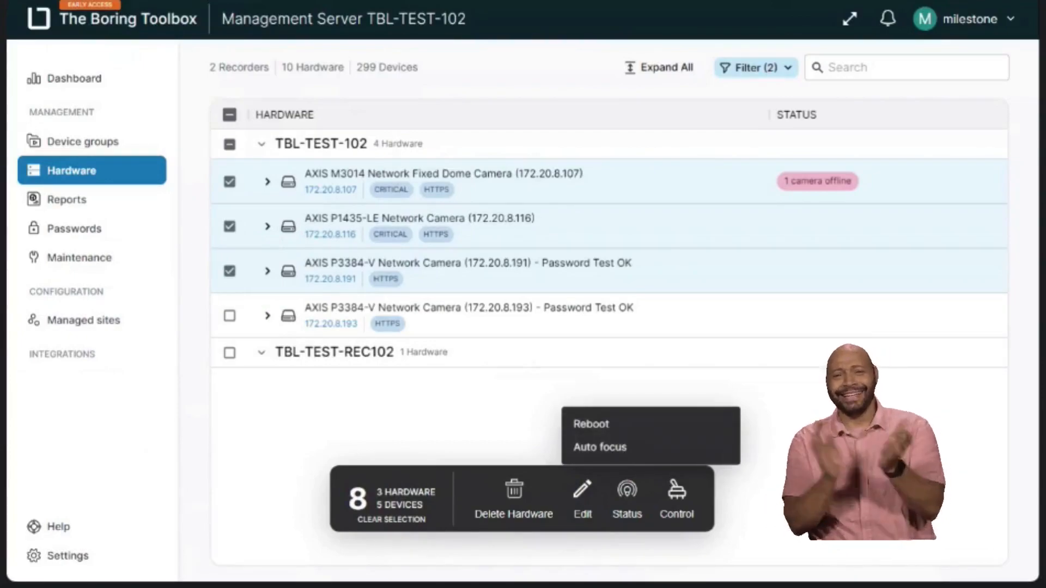
{"action": "left_click", "coordinate": [255, 486]}
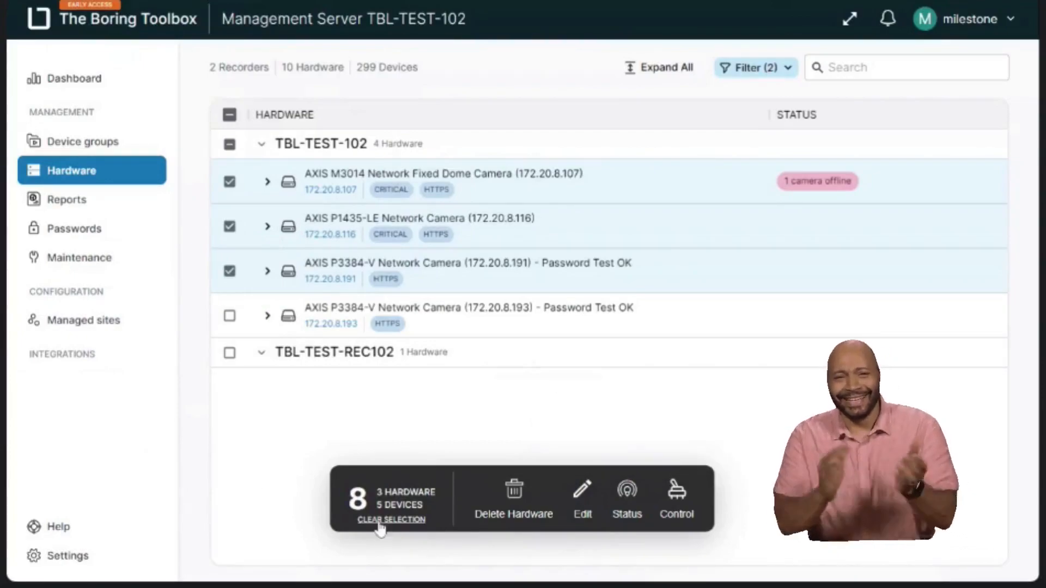
{"action": "left_click", "coordinate": [412, 520]}
{"action": "left_click", "coordinate": [497, 431]}
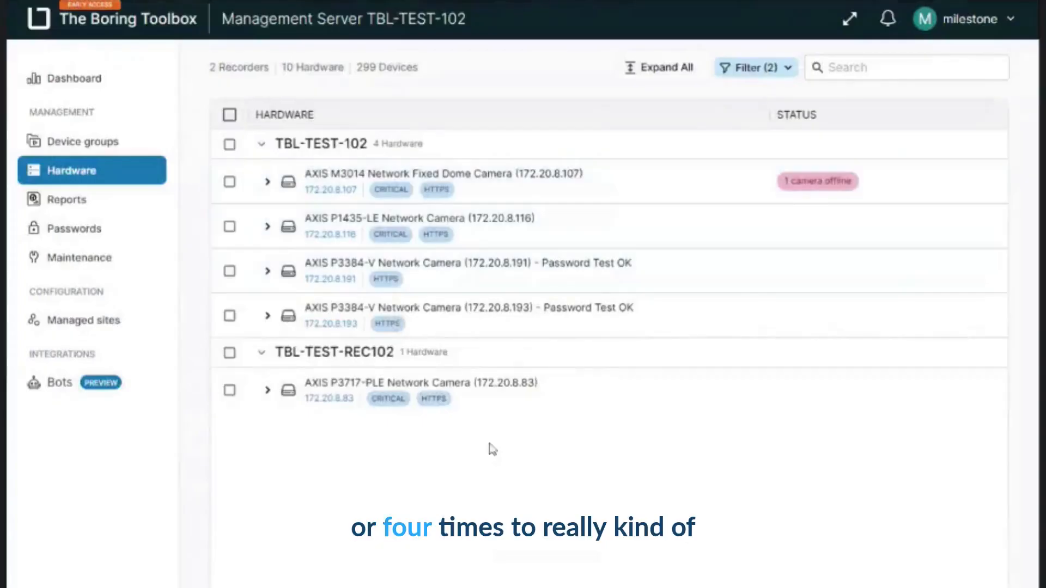